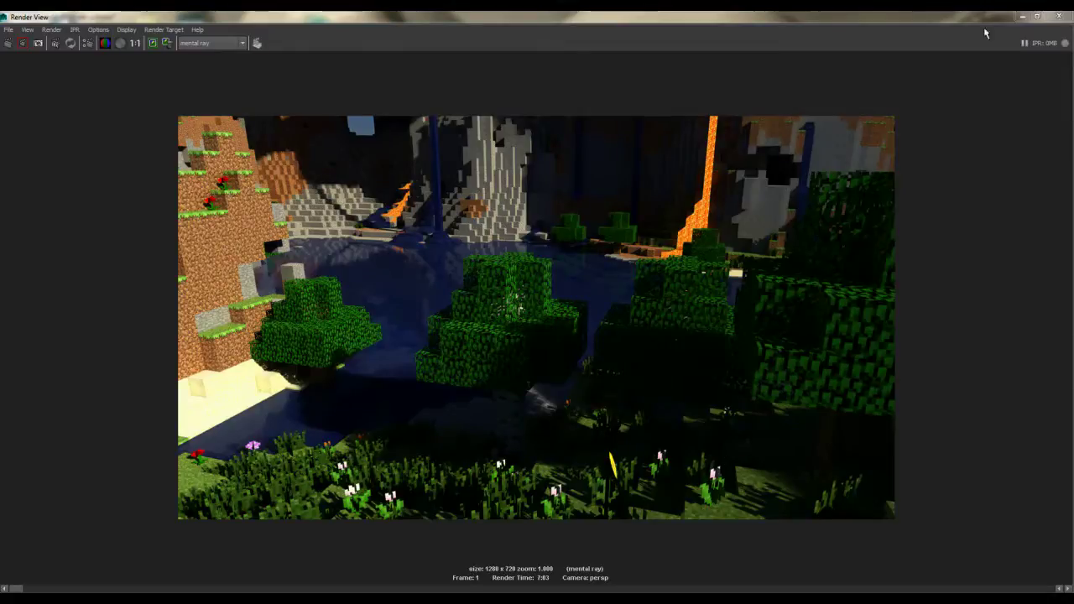
Close the finished render and switch to the Mineways world map with the area selected for export.
left_click(1059, 16)
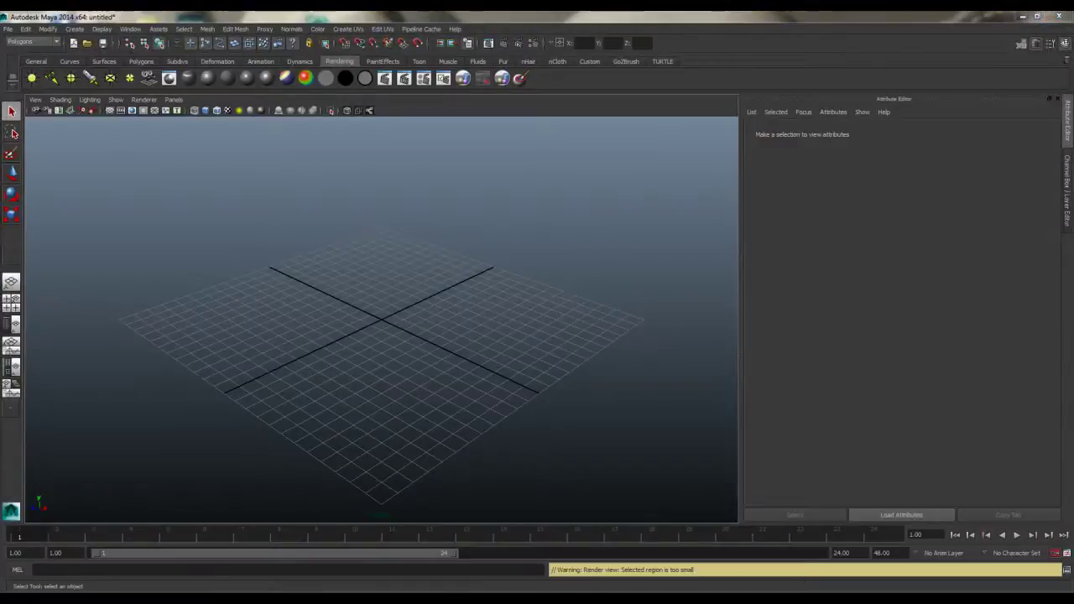
key("alt+Tab")
left_click_drag(403, 188, 438, 63)
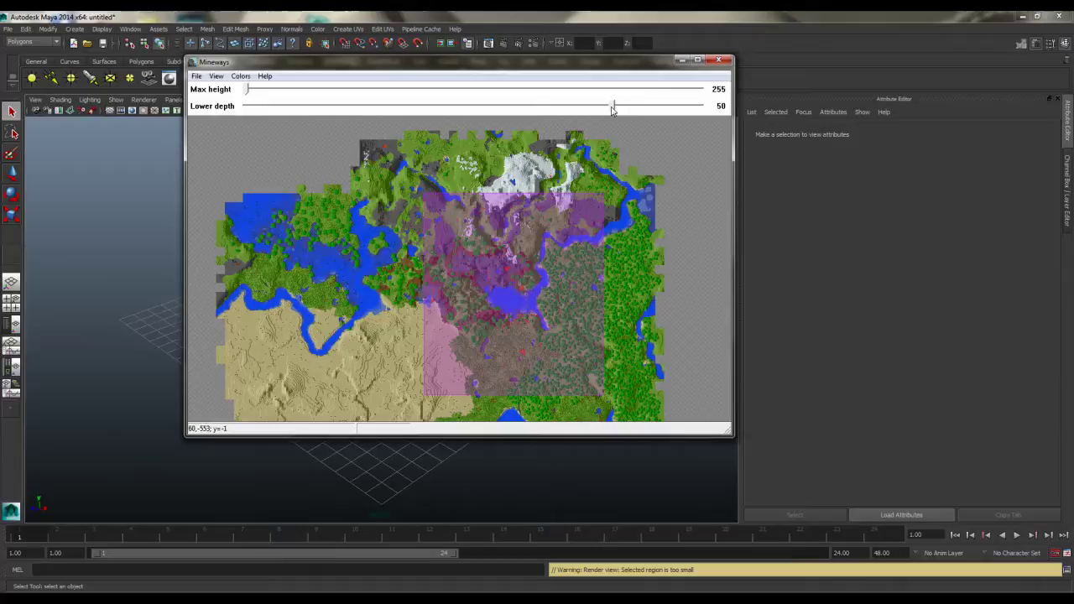
left_click_drag(591, 59, 604, 71)
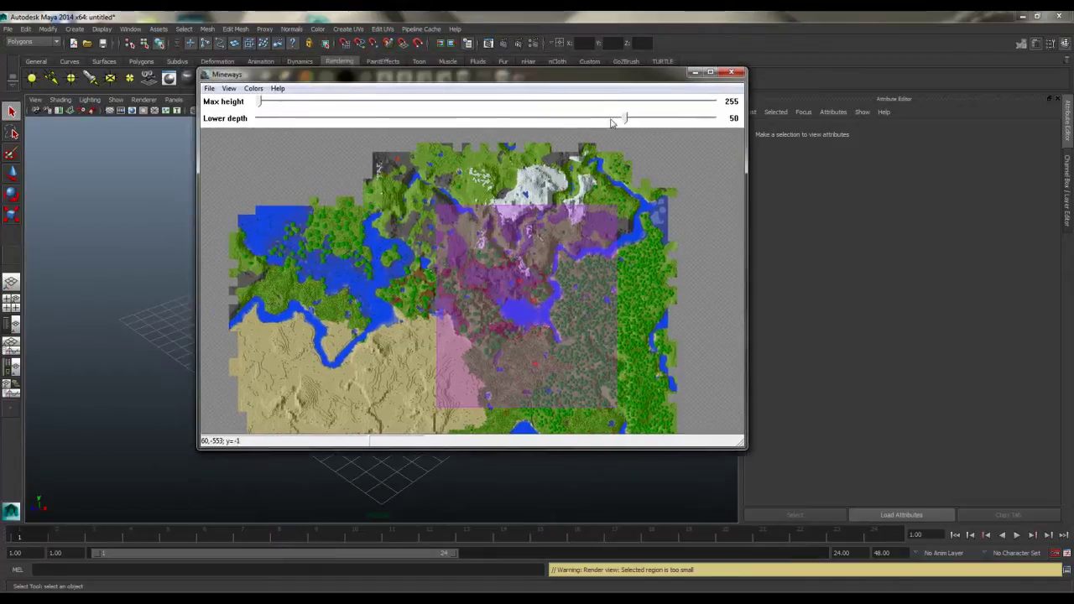
mouse_move(625, 122)
left_mouse_down()
mouse_move(582, 121)
mouse_move(625, 128)
left_mouse_up()
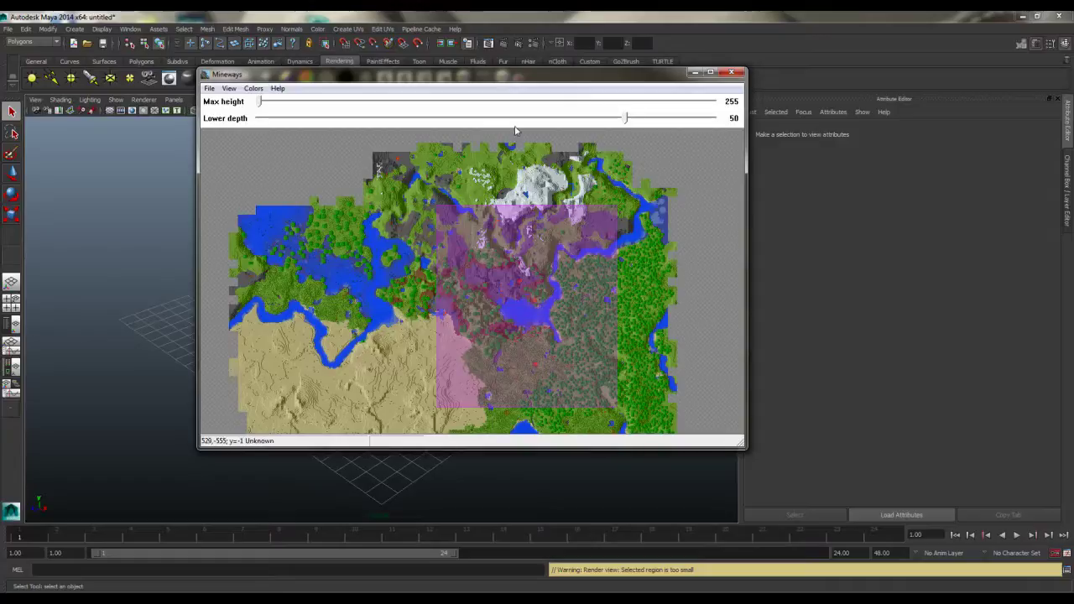
Start exporting the selected area for rendering, saving it as world_for_maya.obj in minecraft_export with the Wavefront OBJ, absolute type.
left_click(210, 88)
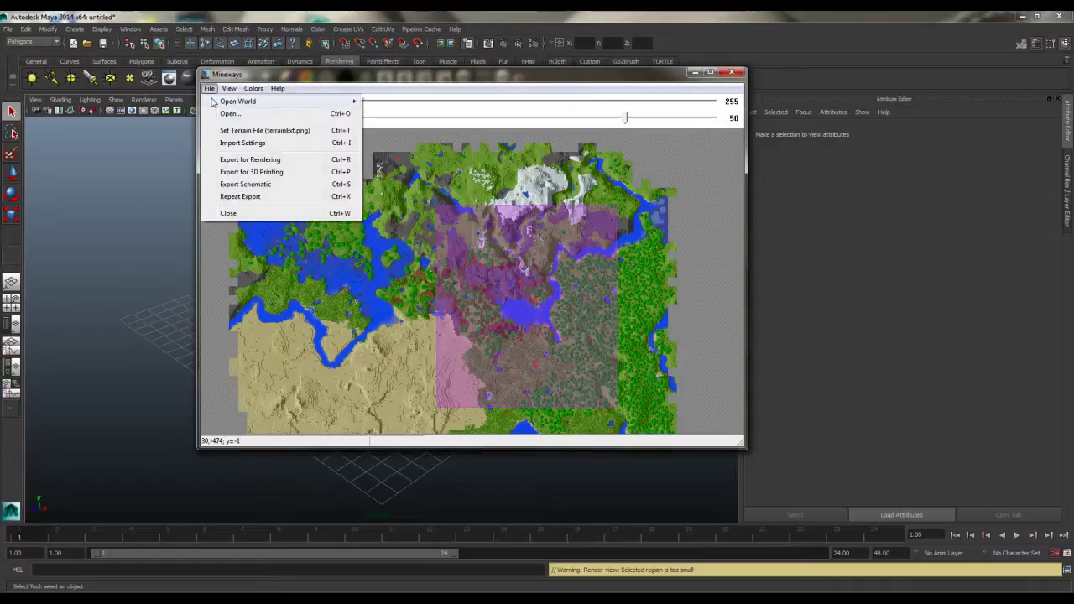
left_click(225, 161)
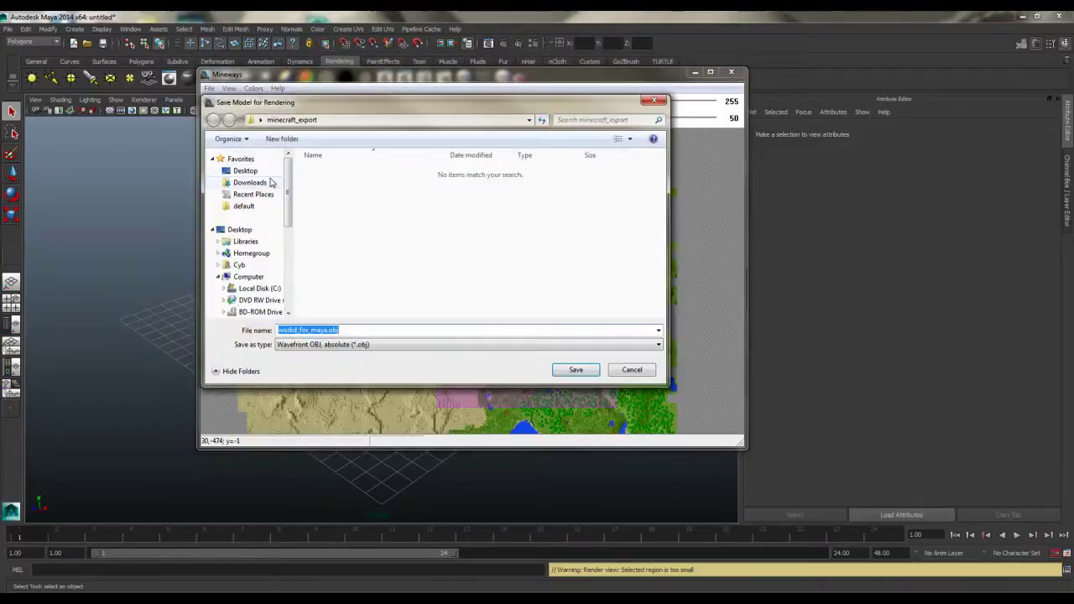
left_click(292, 330)
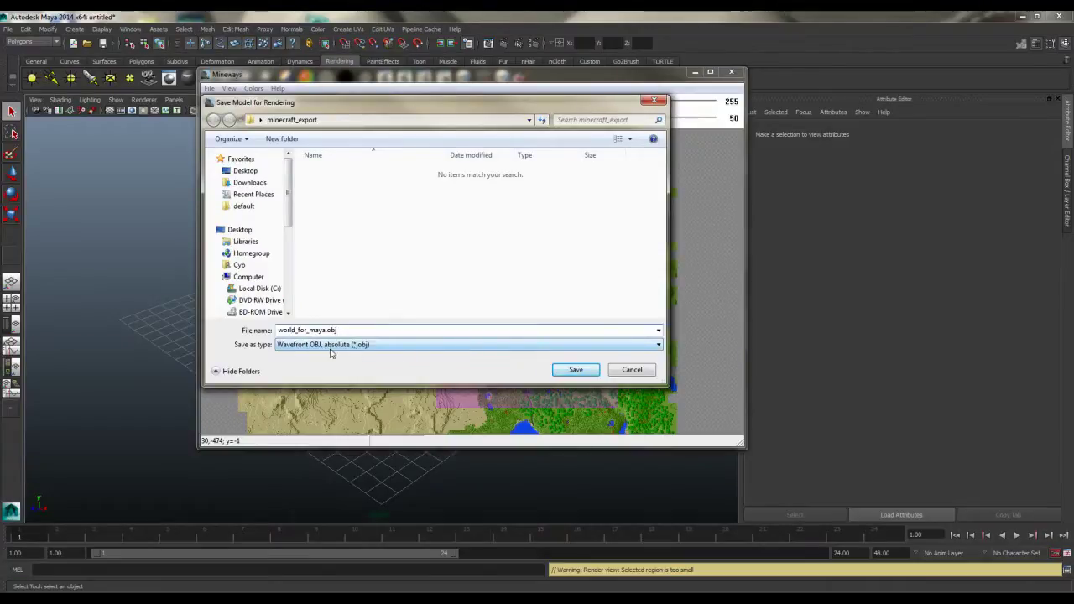
left_click(574, 370)
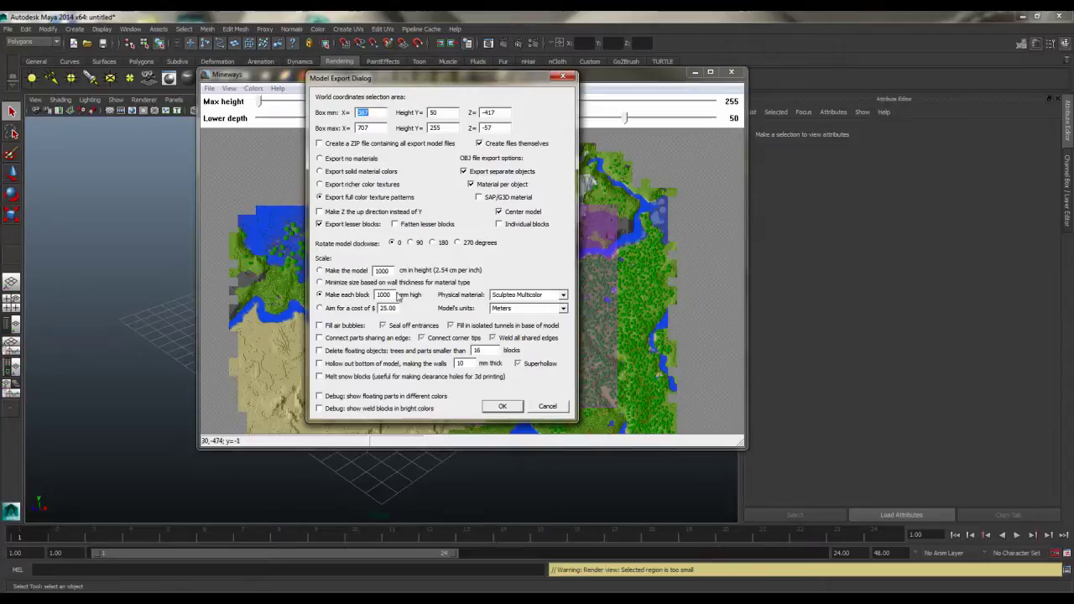
Export the model with each block 1000 mm high and return to Maya.
double_click(388, 294)
left_click(384, 295)
left_click_drag(394, 294, 378, 296)
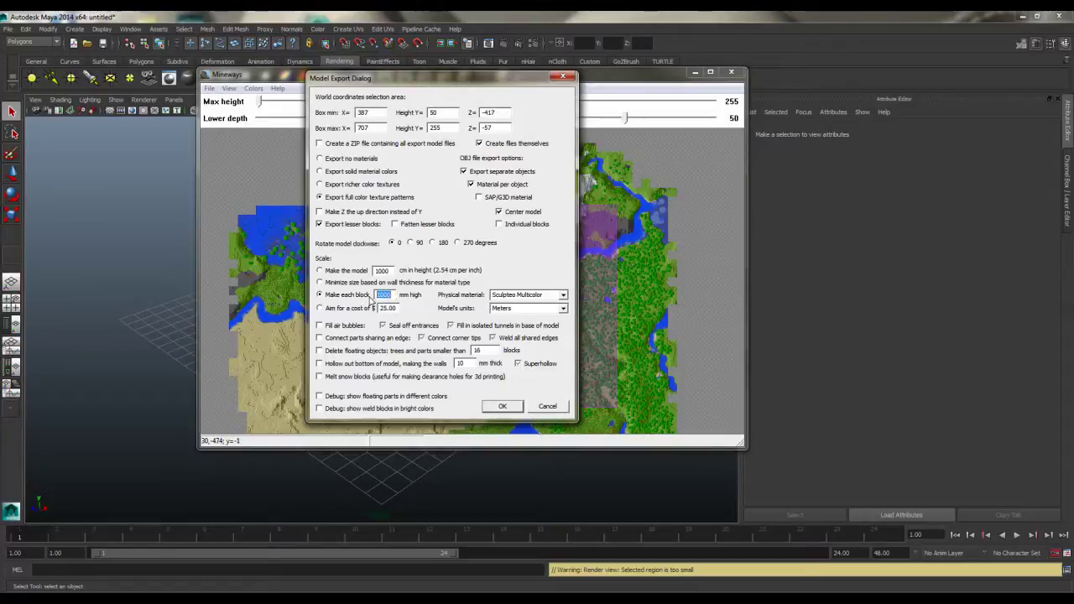
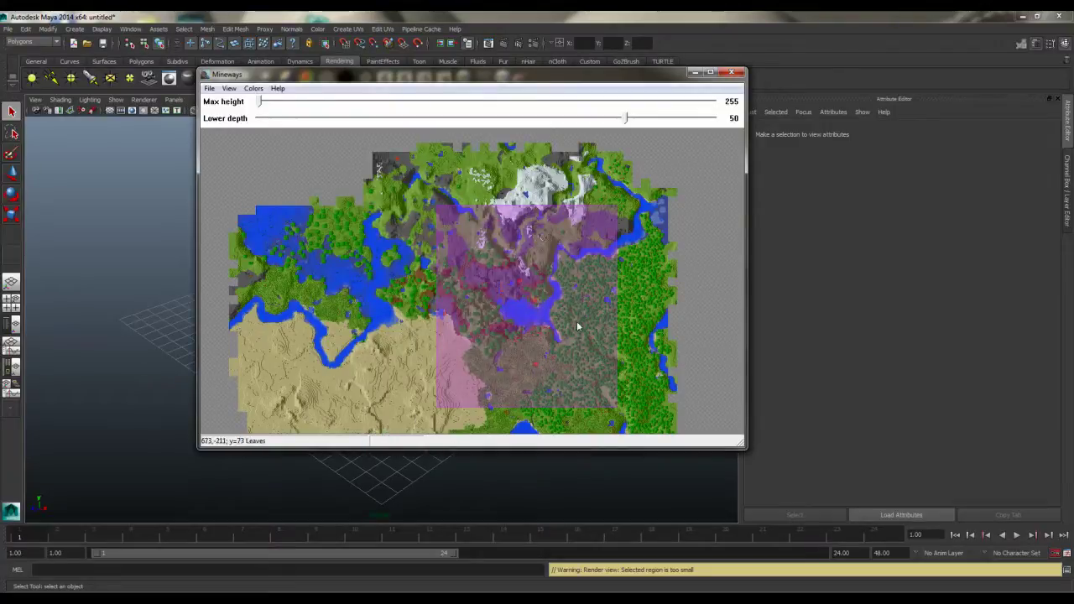
left_click(693, 73)
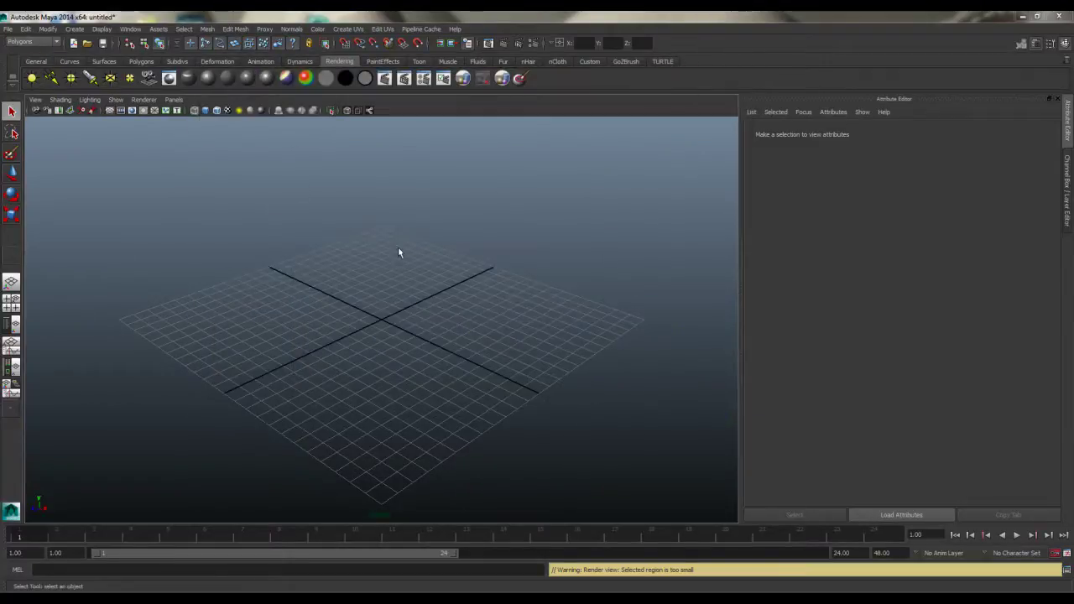
Check in the Plug-in Manager that objExport.mll and Mayatomr.mll are set to load.
scroll(363, 279, "down", 3)
scroll(353, 274, "up", 4)
scroll(344, 270, "down", 1)
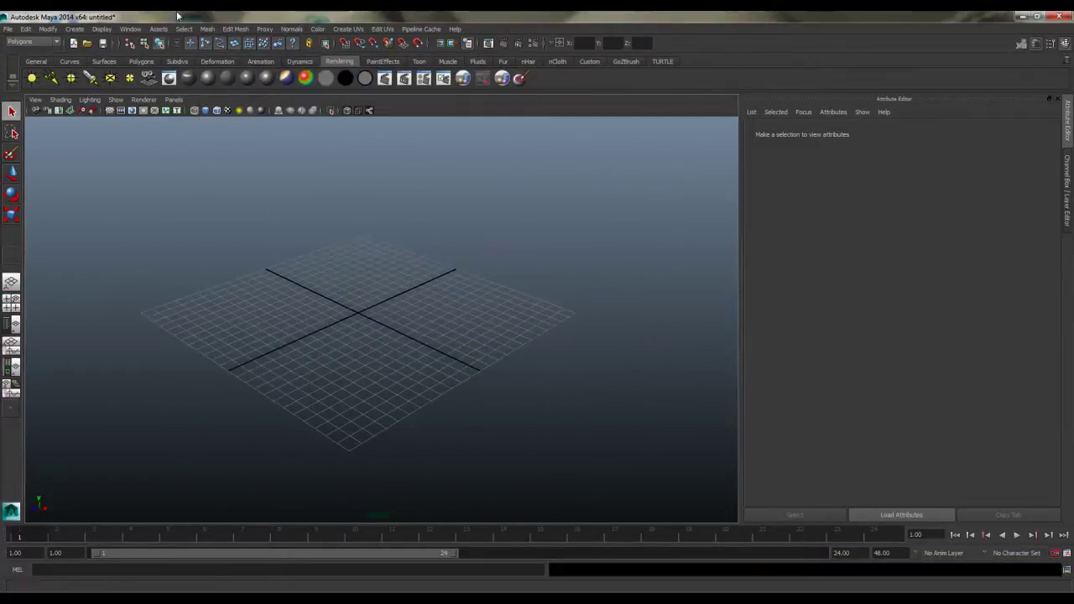
left_click(130, 29)
mouse_move(164, 89)
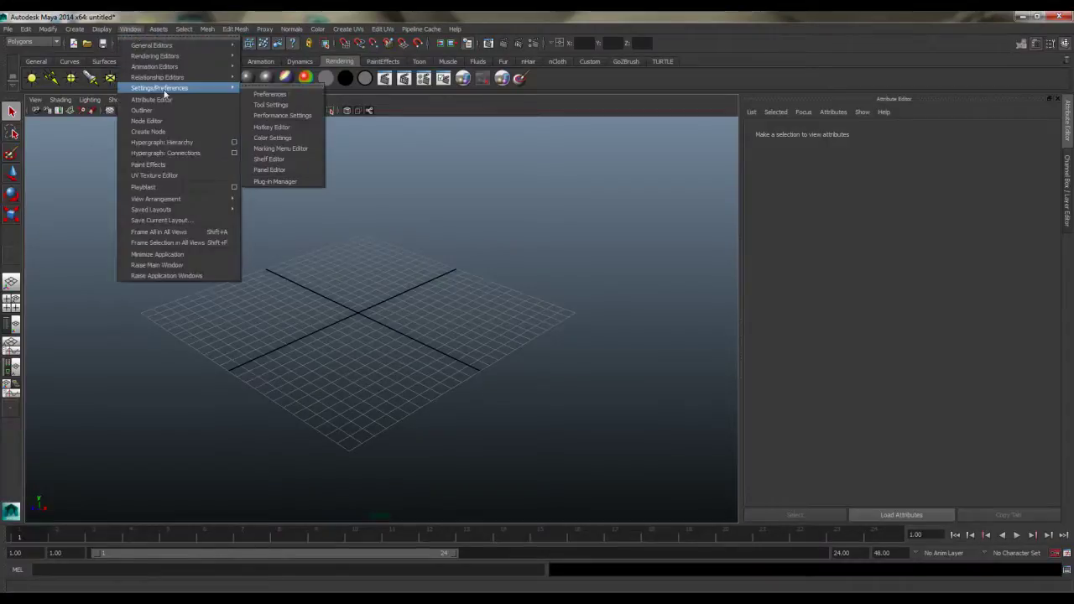
left_click(282, 183)
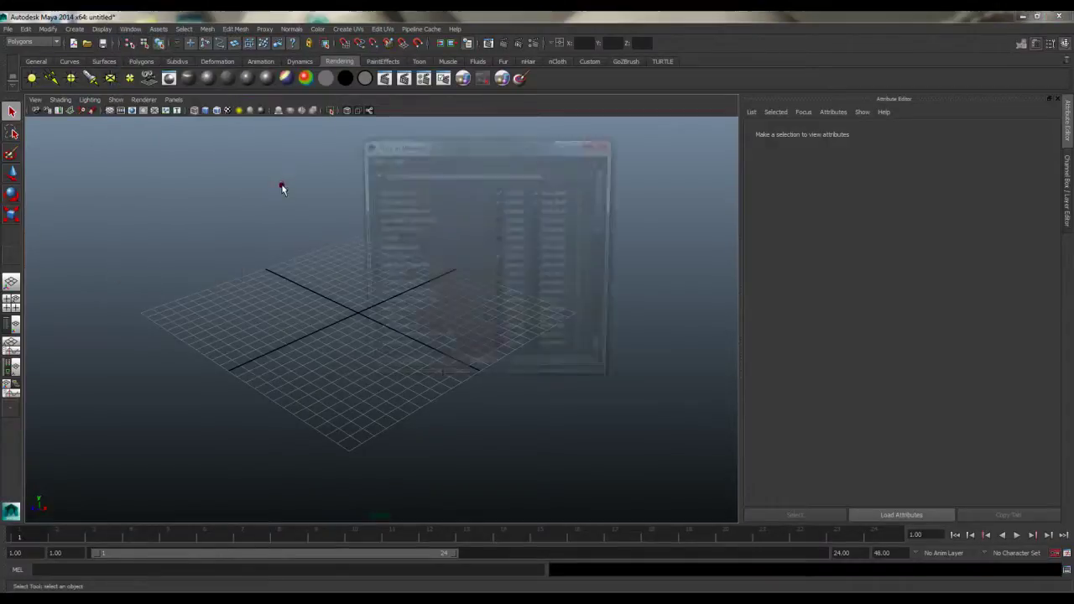
scroll(477, 231, "down", 10)
scroll(477, 235, "up", 2)
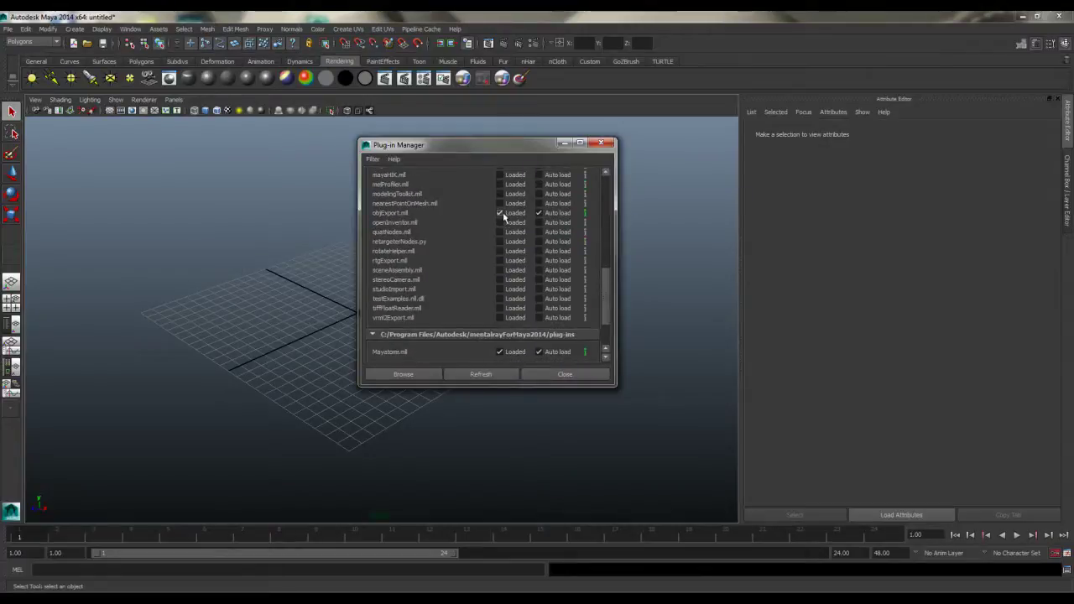
scroll(520, 239, "down", 3)
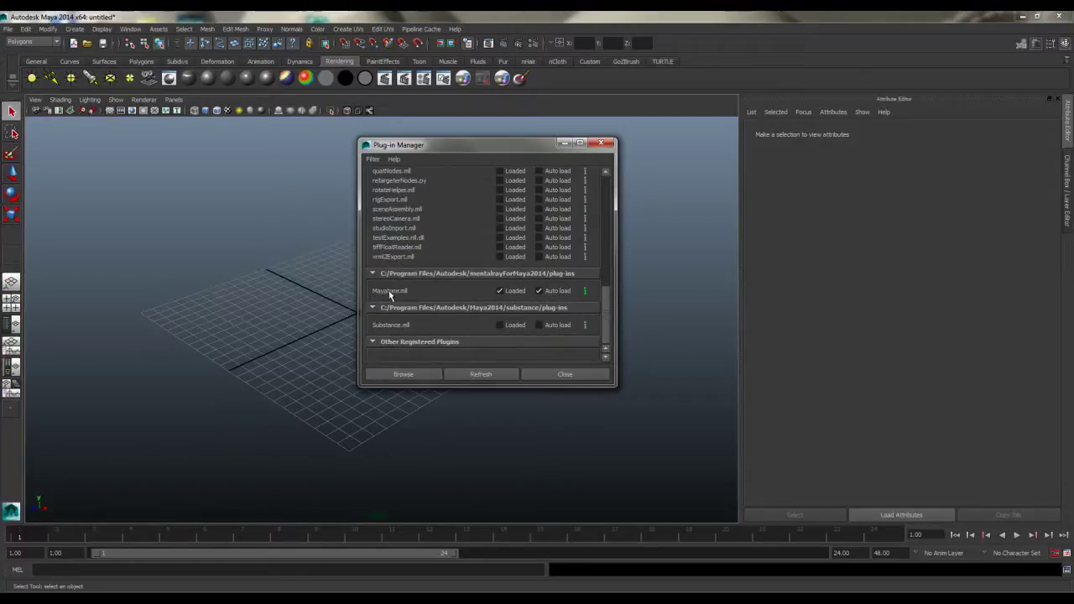
left_click(499, 291)
left_click(564, 374)
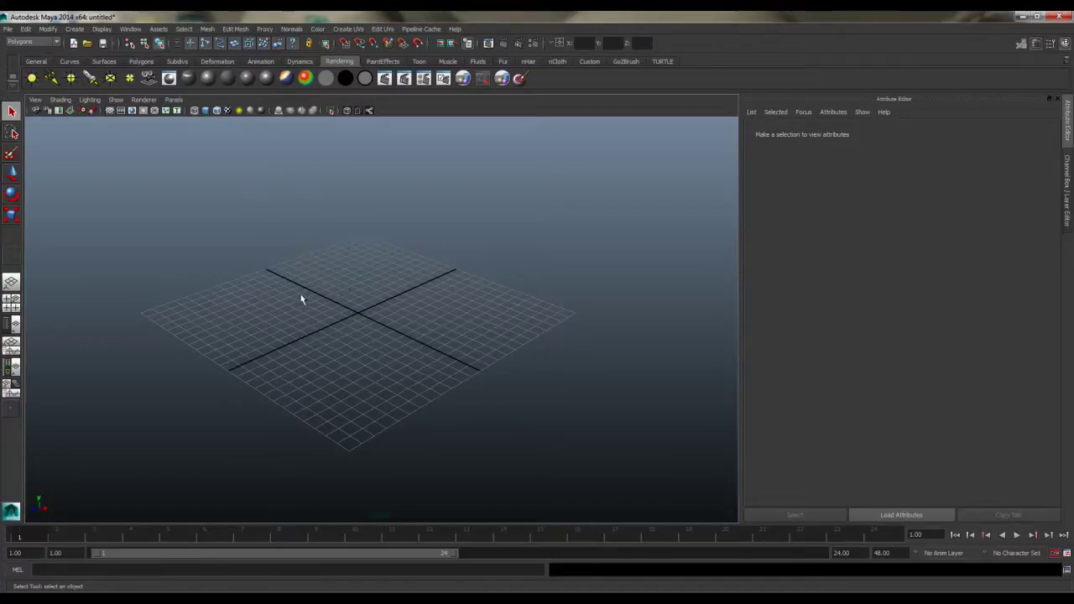
Import world_for_maya.obj from the minecraft_export folder as an OBJ file with the Multiple Objects option.
left_click(9, 31)
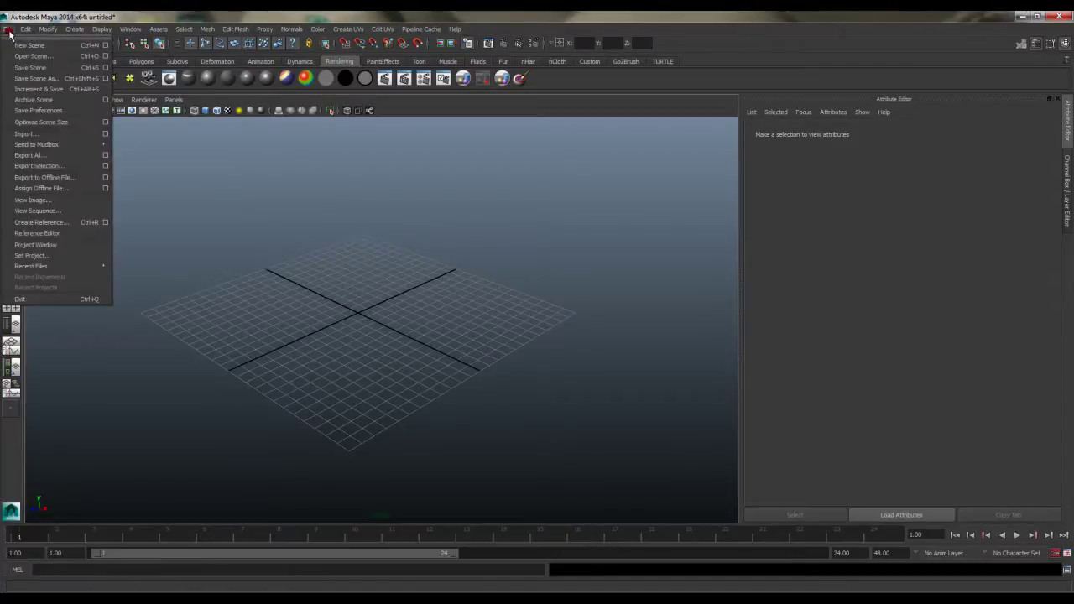
left_click(63, 136)
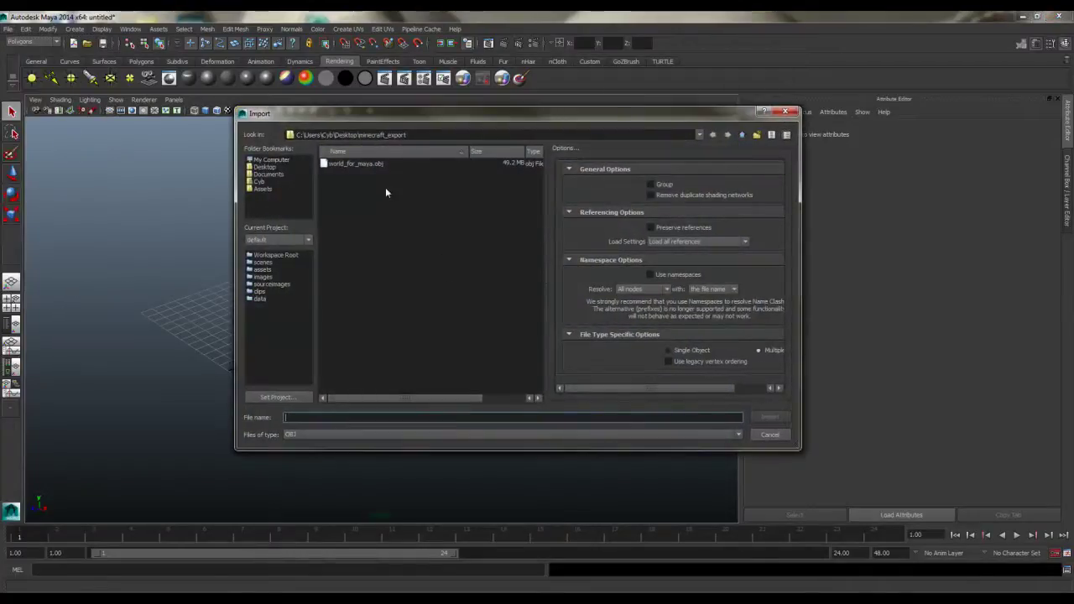
left_click(360, 164)
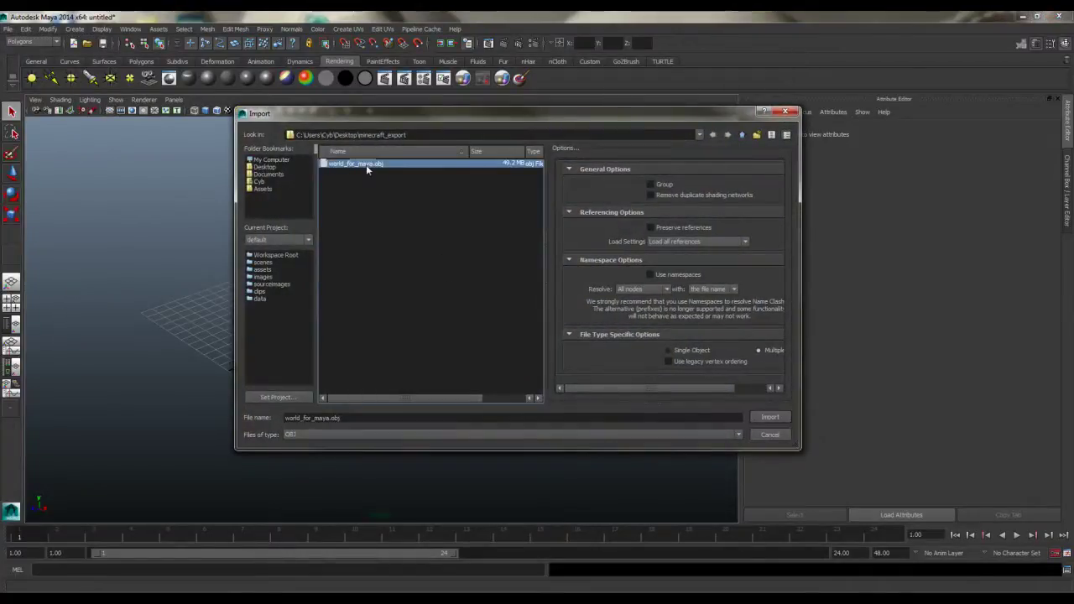
left_click_drag(797, 445, 844, 467)
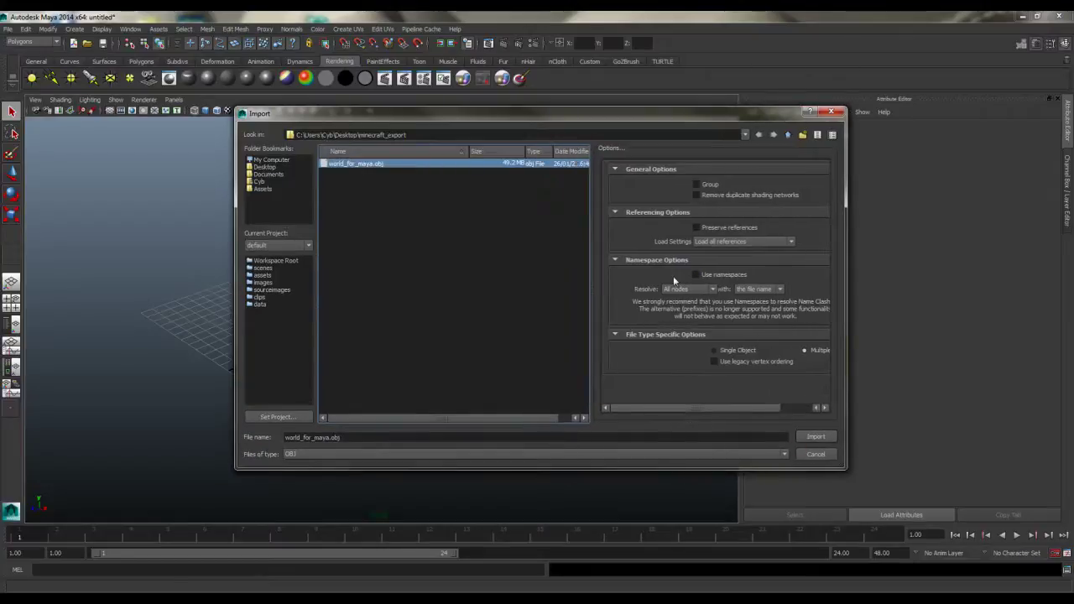
left_click_drag(714, 406, 758, 406)
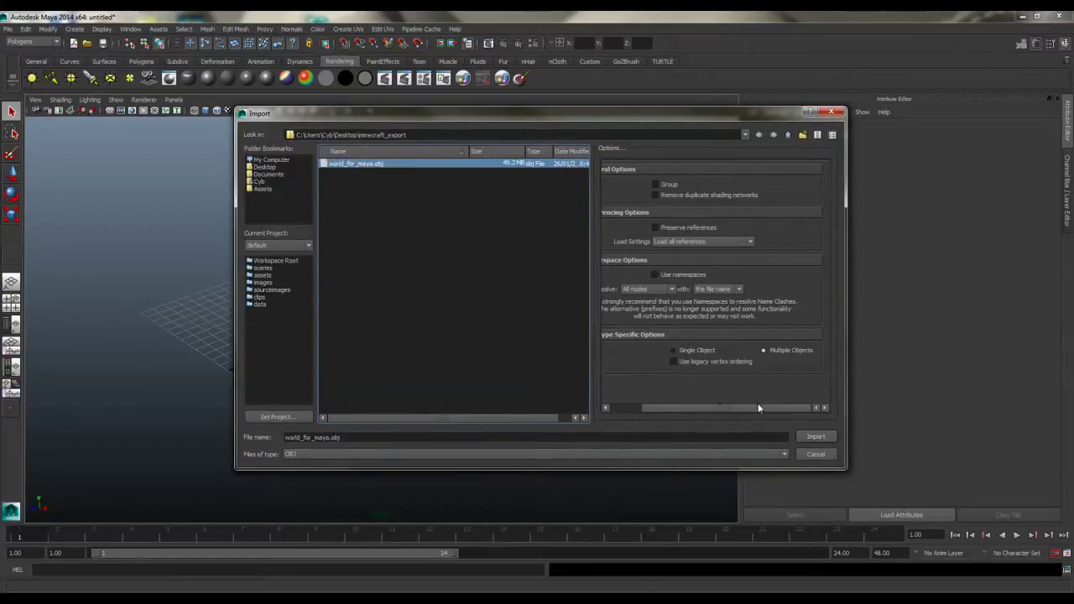
left_click(329, 451)
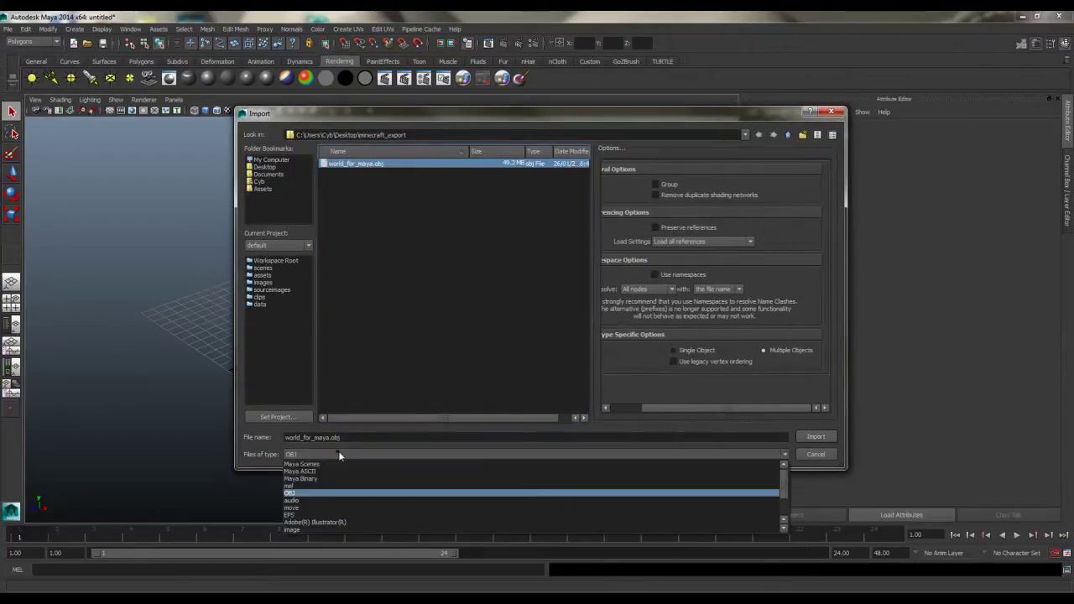
left_click(317, 494)
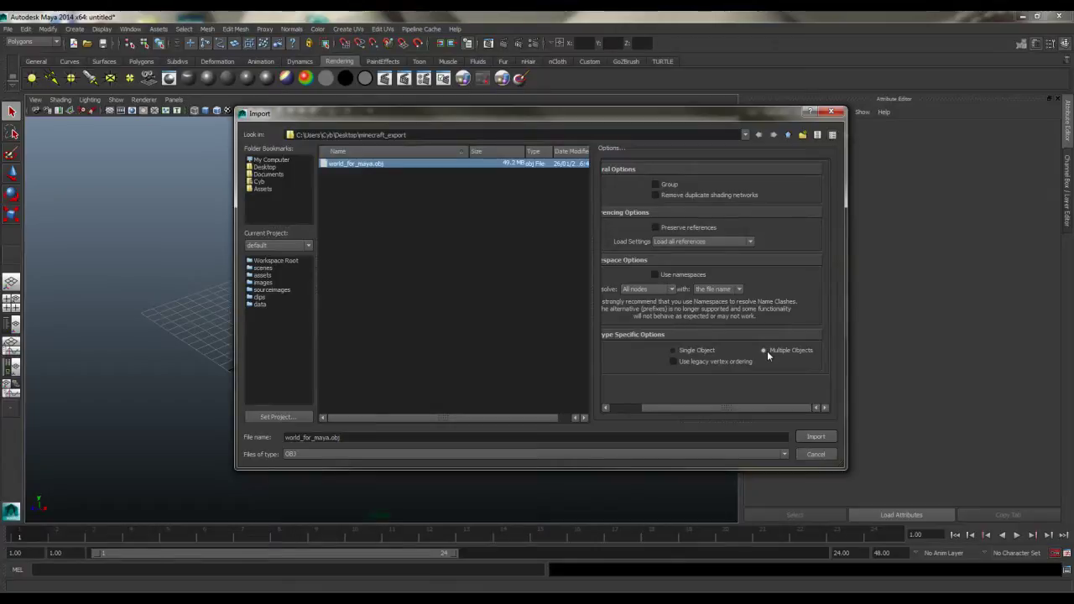
left_click(820, 437)
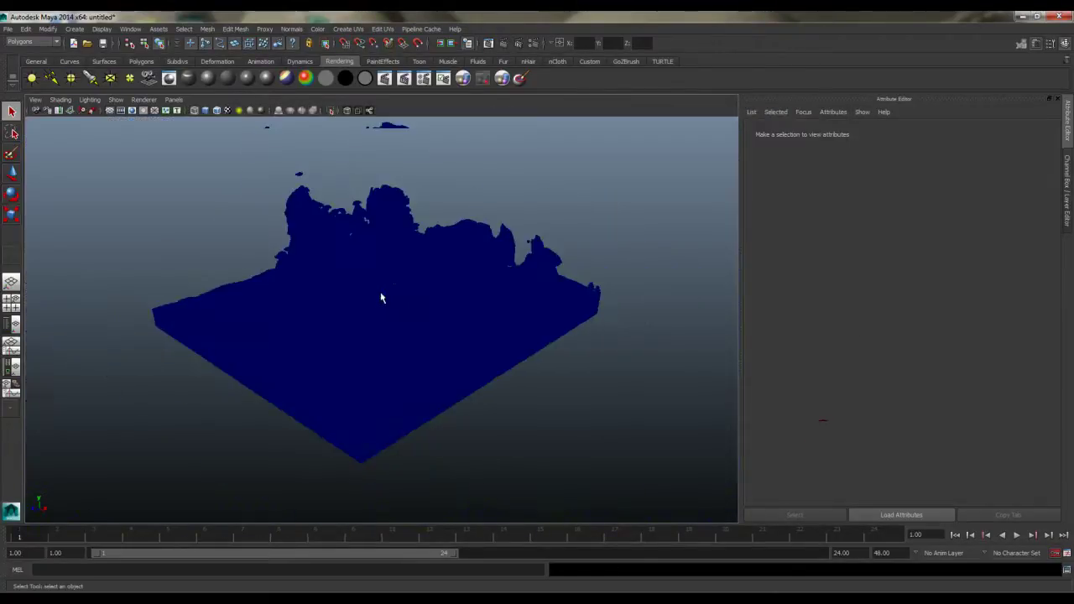
Display the imported world with textures and render a view of the lake and waterfalls with mental ray.
left_click_drag(330, 296, 344, 295, "alt")
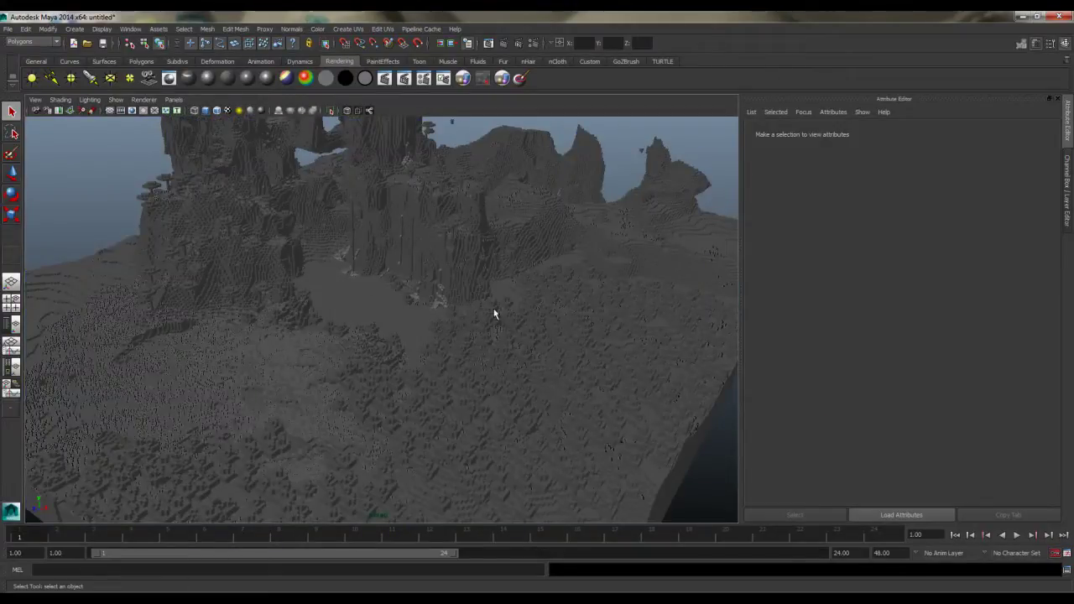
mouse_move(494, 313)
left_mouse_down("alt")
mouse_move(477, 271)
mouse_move(542, 287)
mouse_move(584, 283)
mouse_move(557, 278)
mouse_move(549, 302)
mouse_move(490, 330)
left_mouse_up("alt")
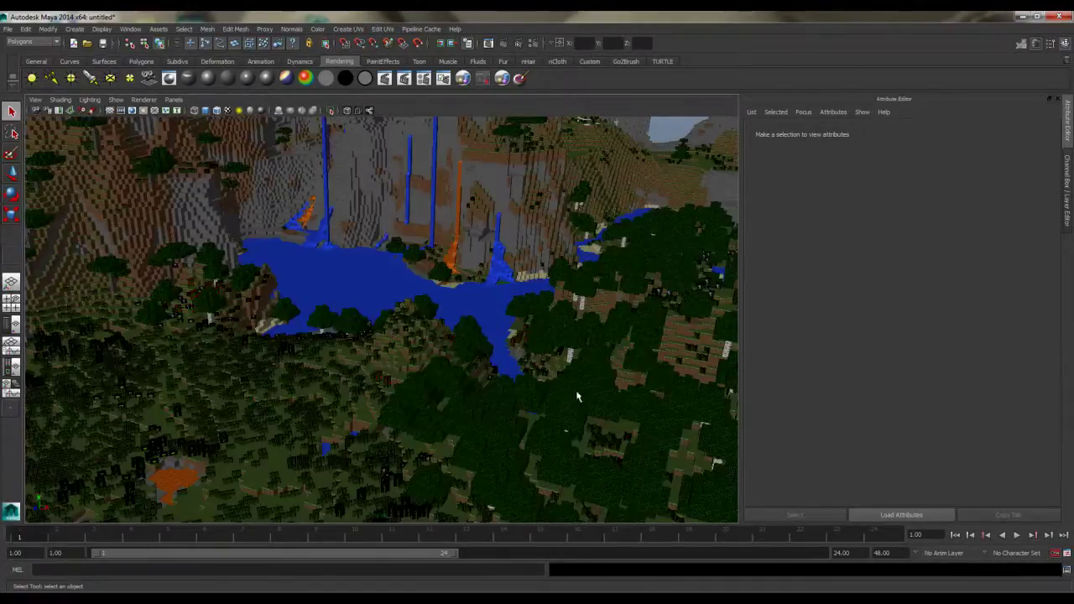
scroll(401, 335, "up", 2)
scroll(401, 332, "up", 3)
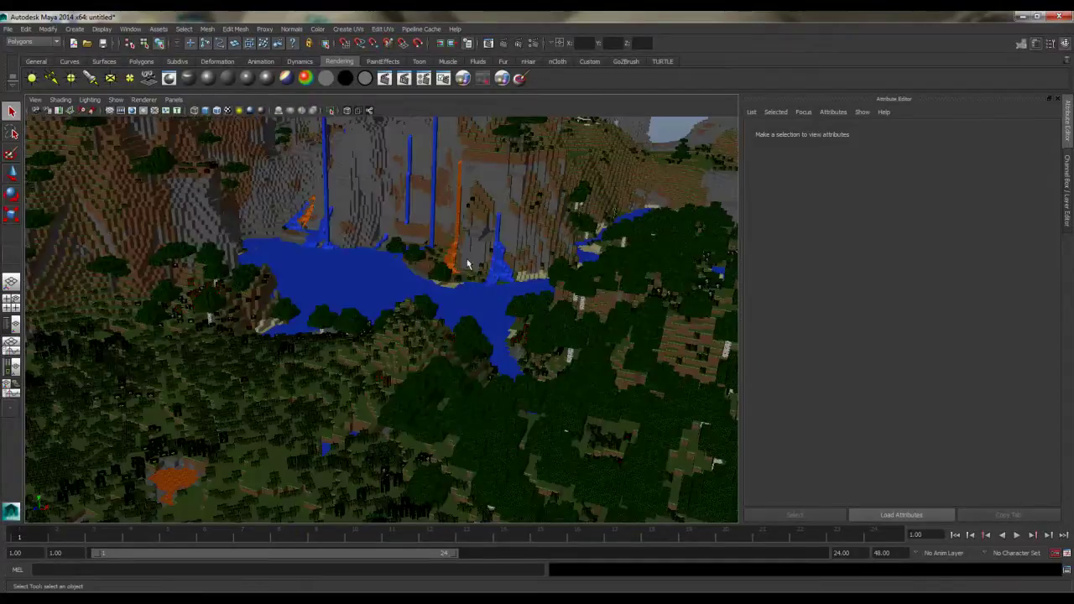
left_click_drag(468, 265, 473, 335, "alt")
scroll(472, 335, "up", 5)
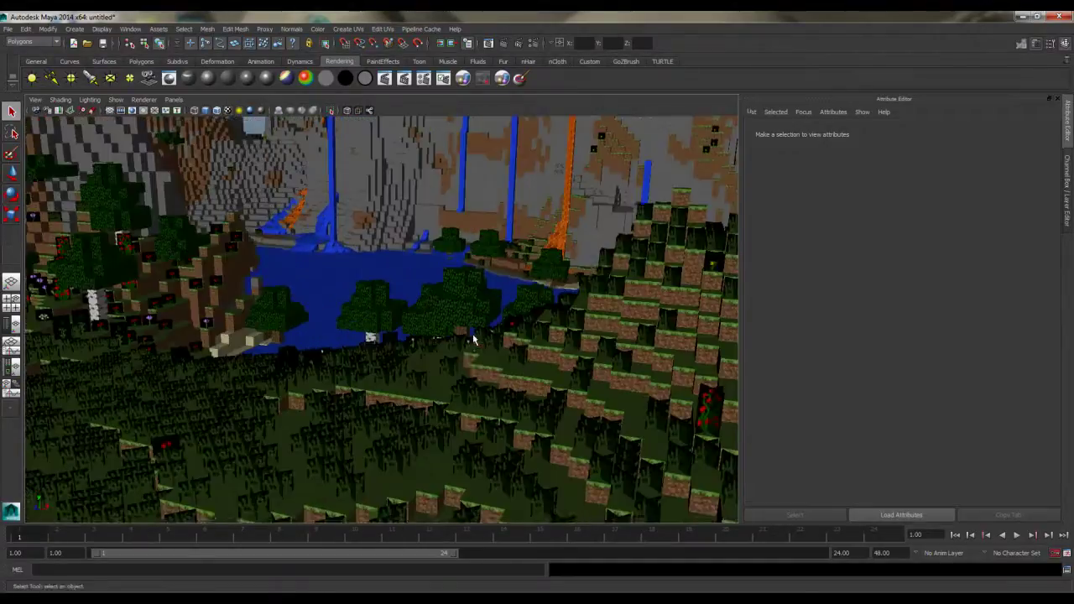
left_click(493, 48)
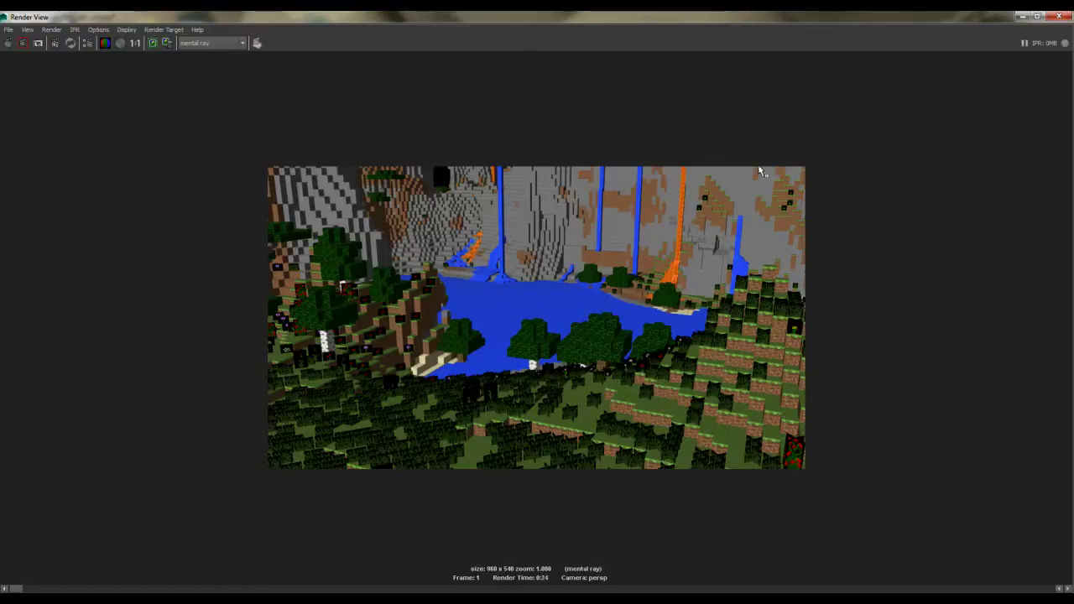
left_click(1022, 16)
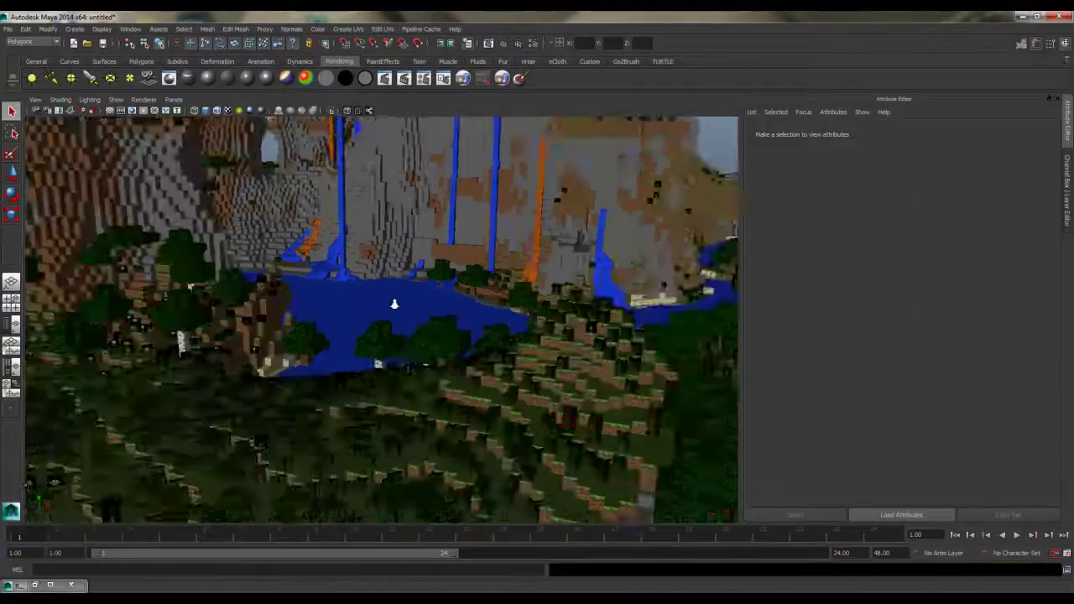
Inspect the Phong material attributes of the leaves, tall grass and grass meshes.
left_click(601, 332)
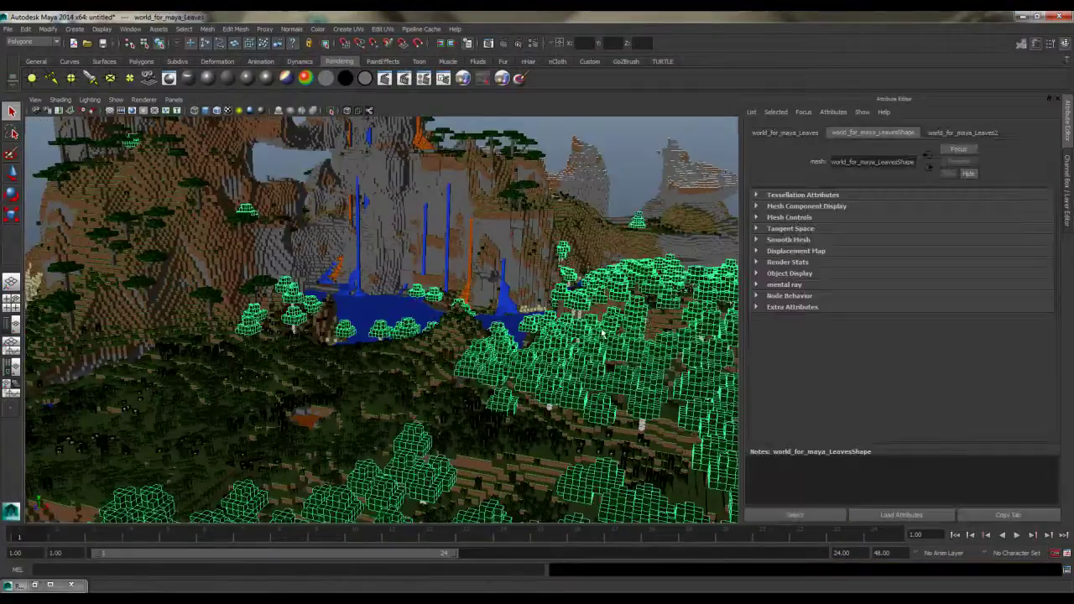
left_click(956, 132)
scroll(503, 243, "up", 3)
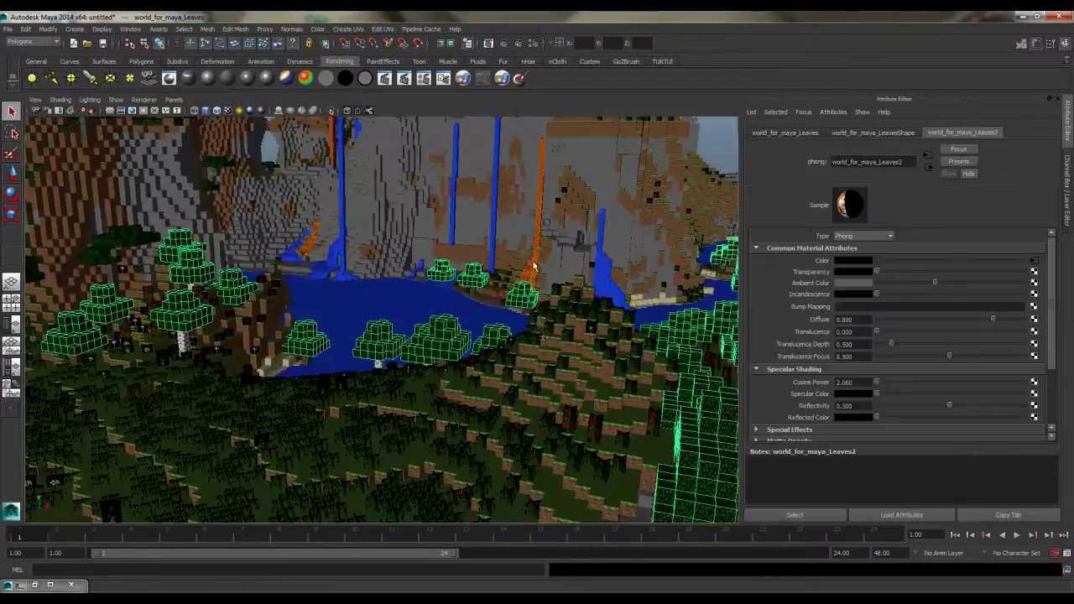
left_click(553, 353)
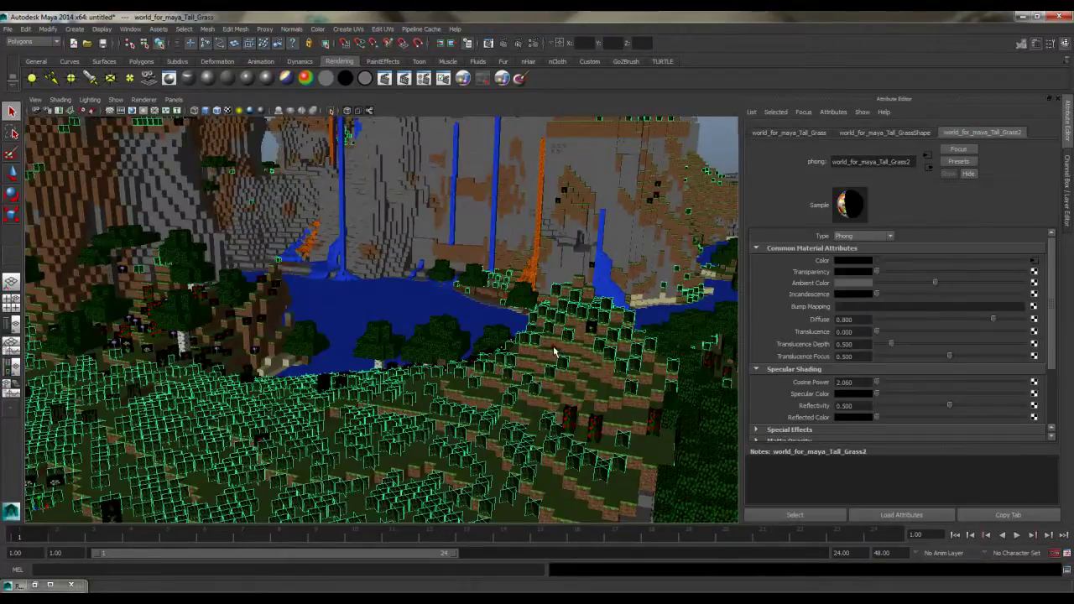
left_click(554, 353)
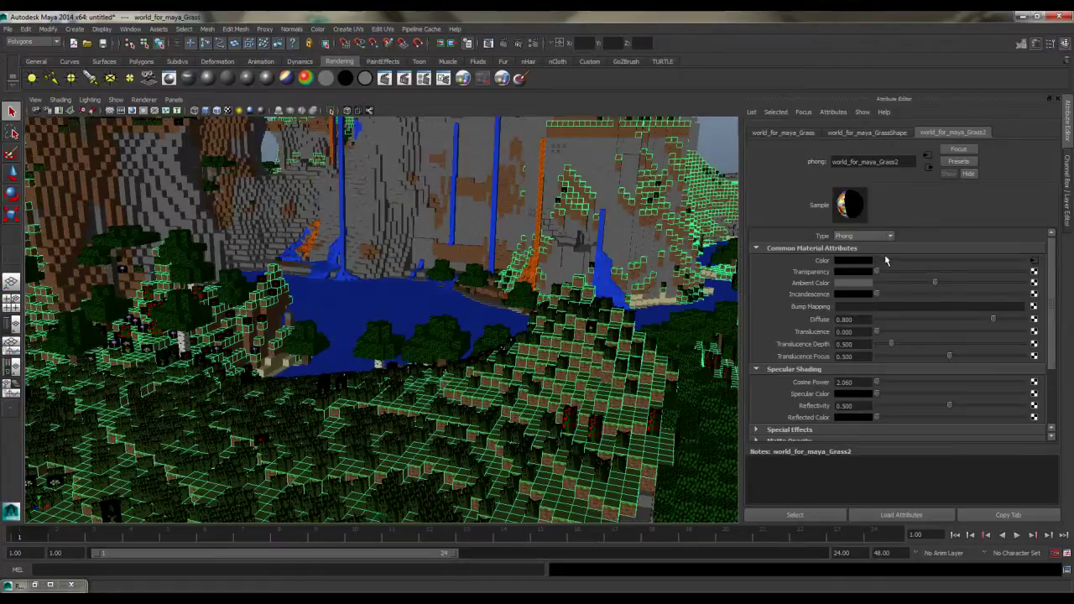
Examine the image file connected to the color of the grass mesh's Phong material.
scroll(877, 293, "down", 3)
scroll(877, 353, "up", 2)
scroll(805, 321, "up", 1)
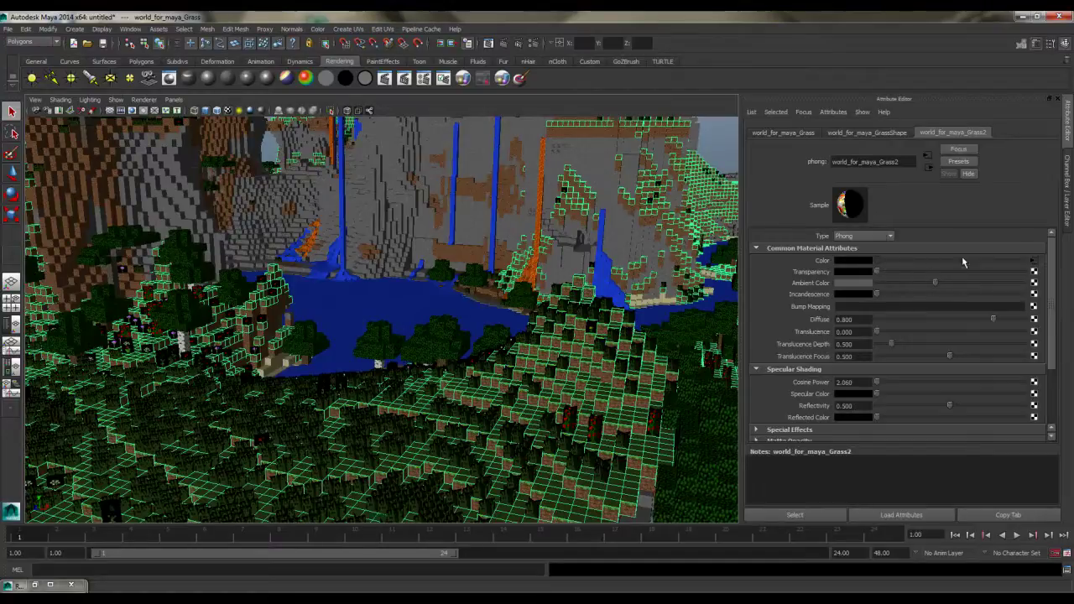
left_click(1034, 261)
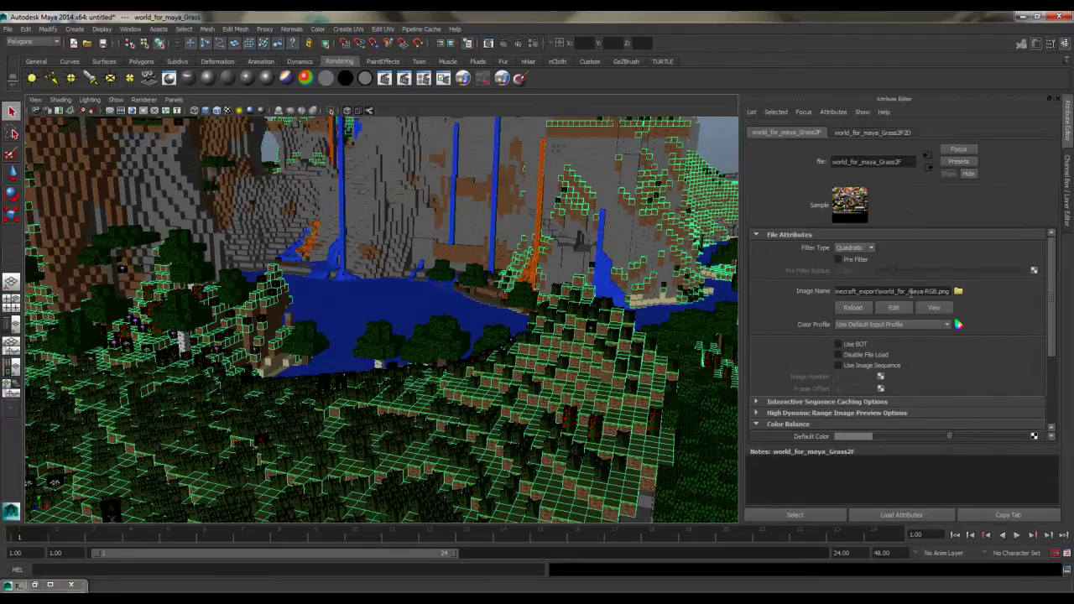
left_click_drag(908, 292, 946, 291)
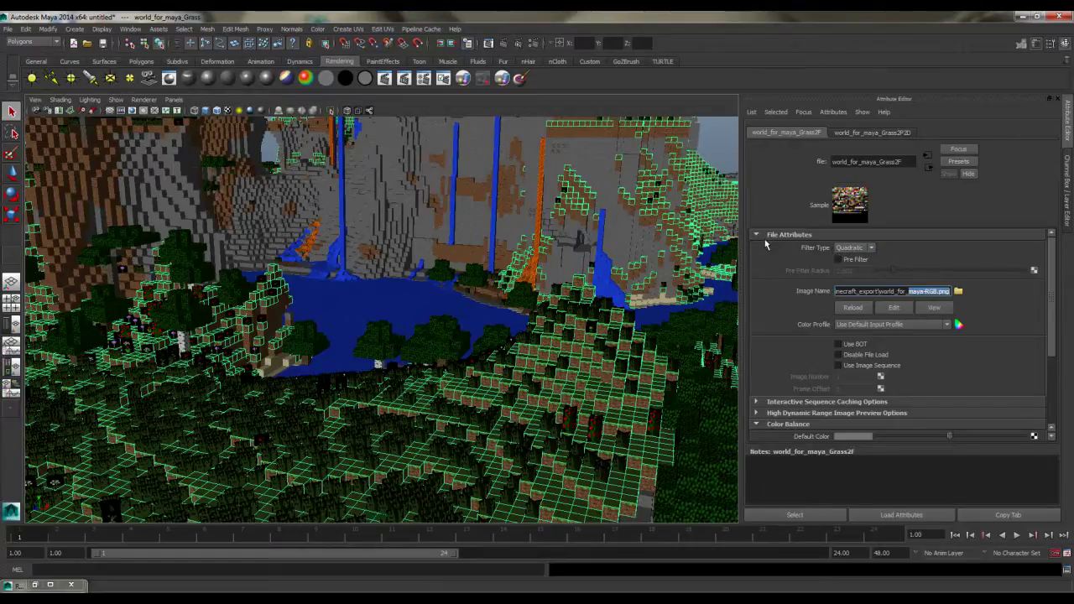
Frame the grass mesh, display the Outliner beside the perspective view, and recheck the texture on the grass material's color.
left_click(541, 356)
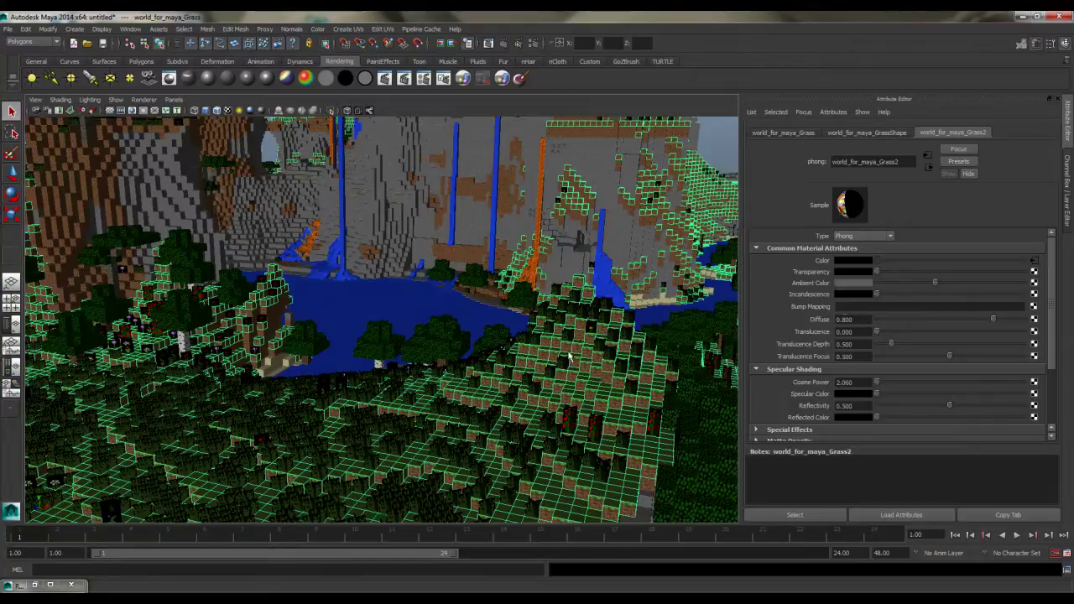
key("f")
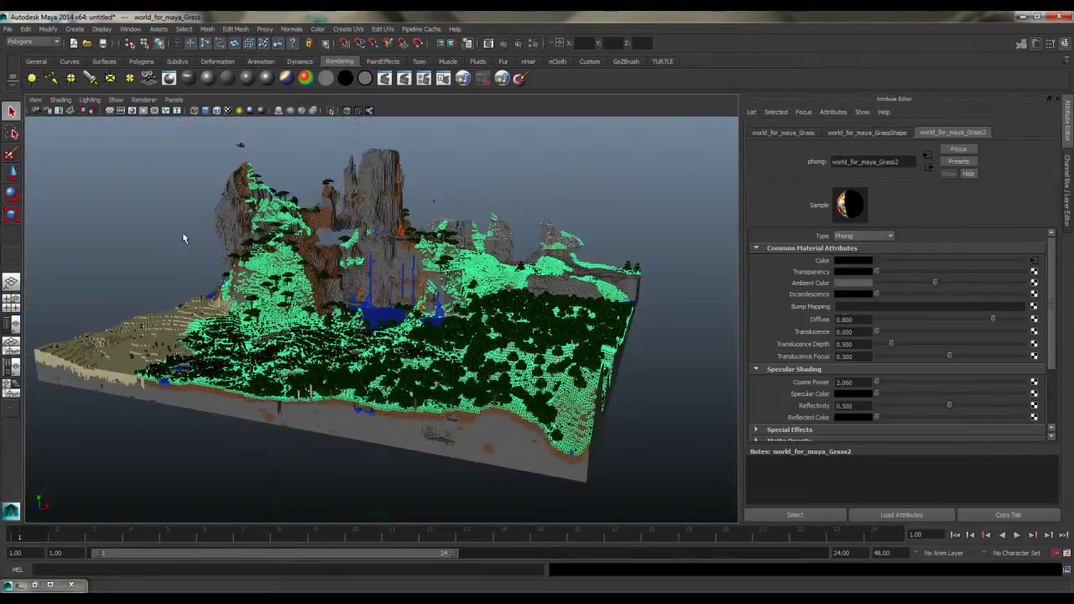
left_click(11, 327)
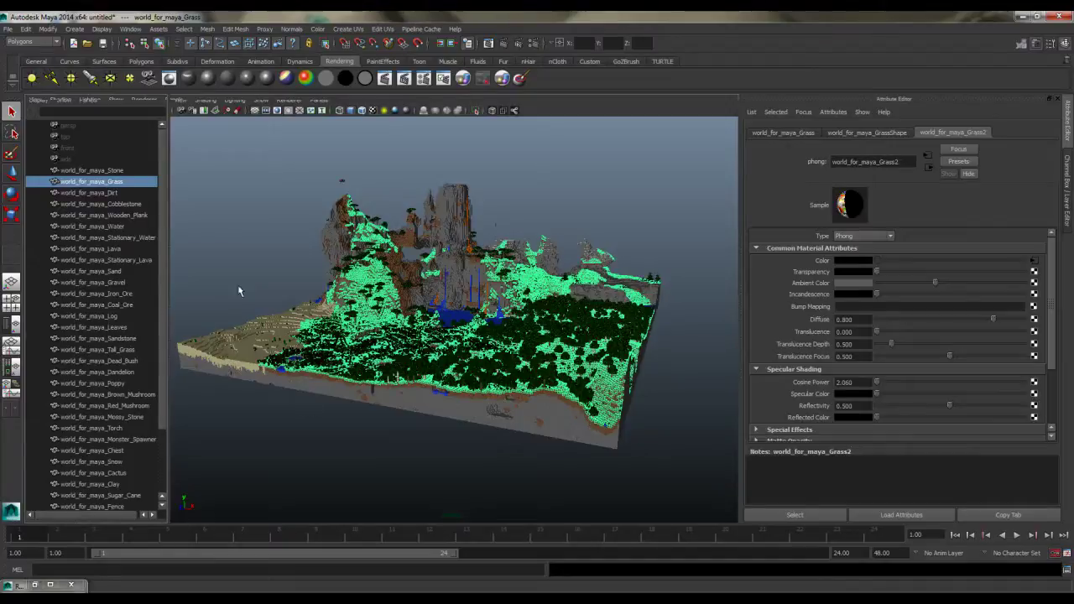
scroll(639, 232, "up", 5)
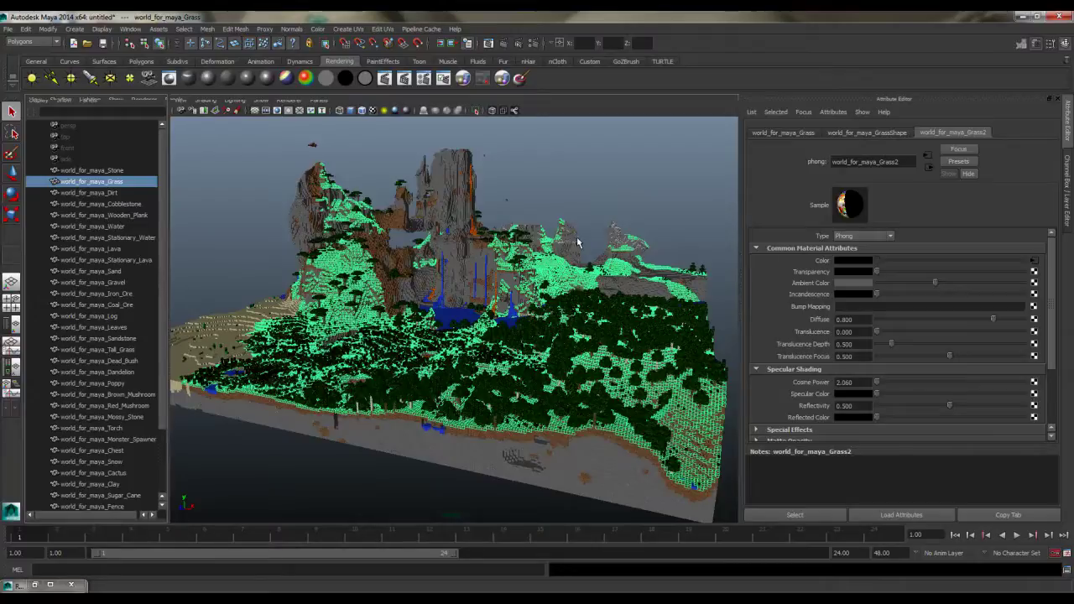
scroll(577, 242, "up", 2)
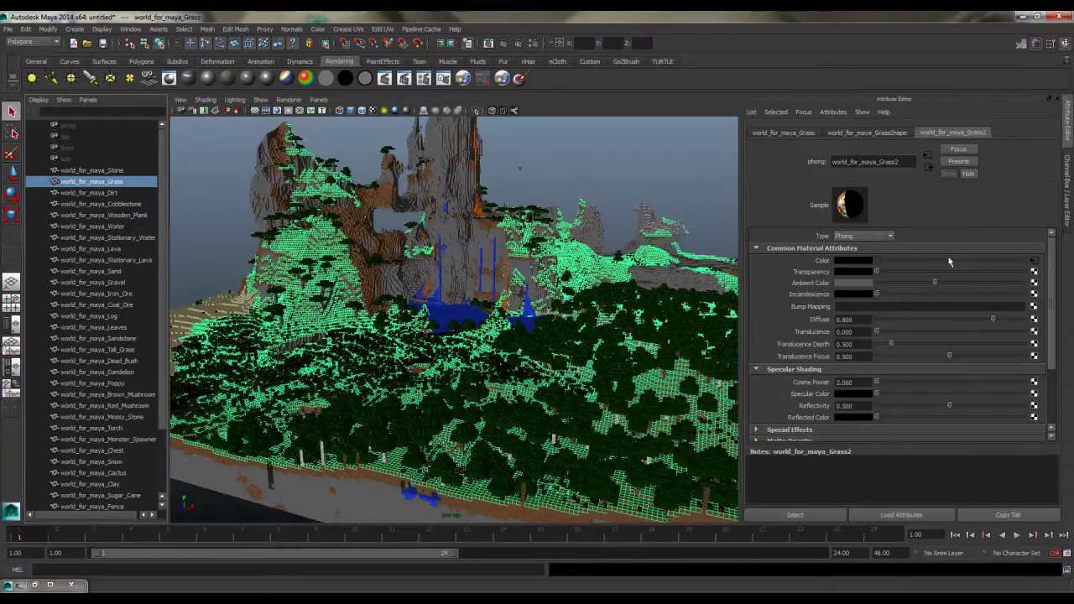
left_click(1026, 262)
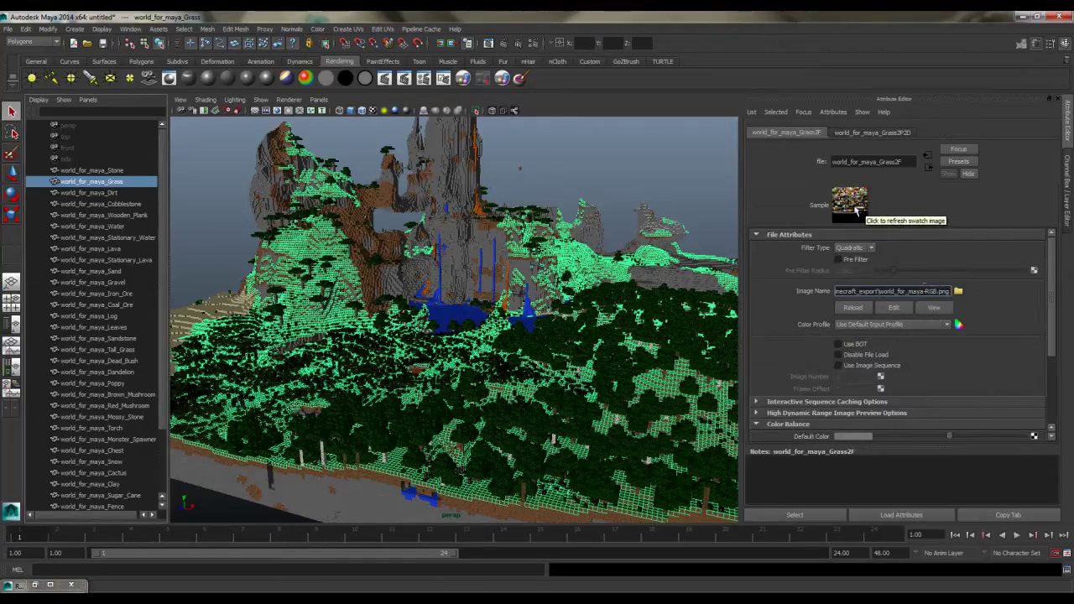
scroll(513, 344, "up", 5)
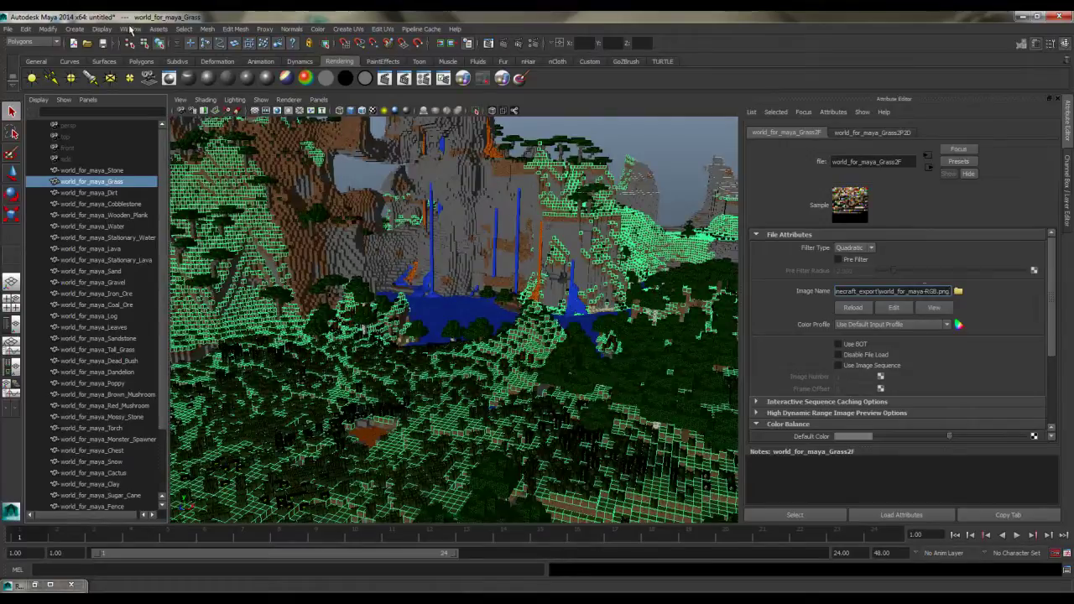
Open the Hypershade and create a mental ray mia_material_x material.
left_click(130, 29)
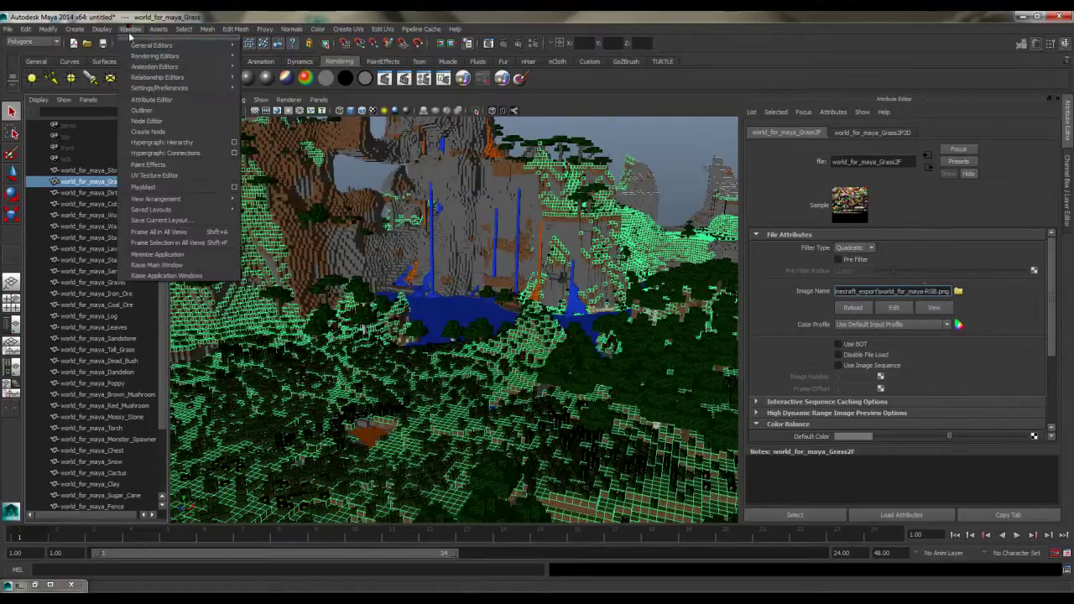
mouse_move(162, 73)
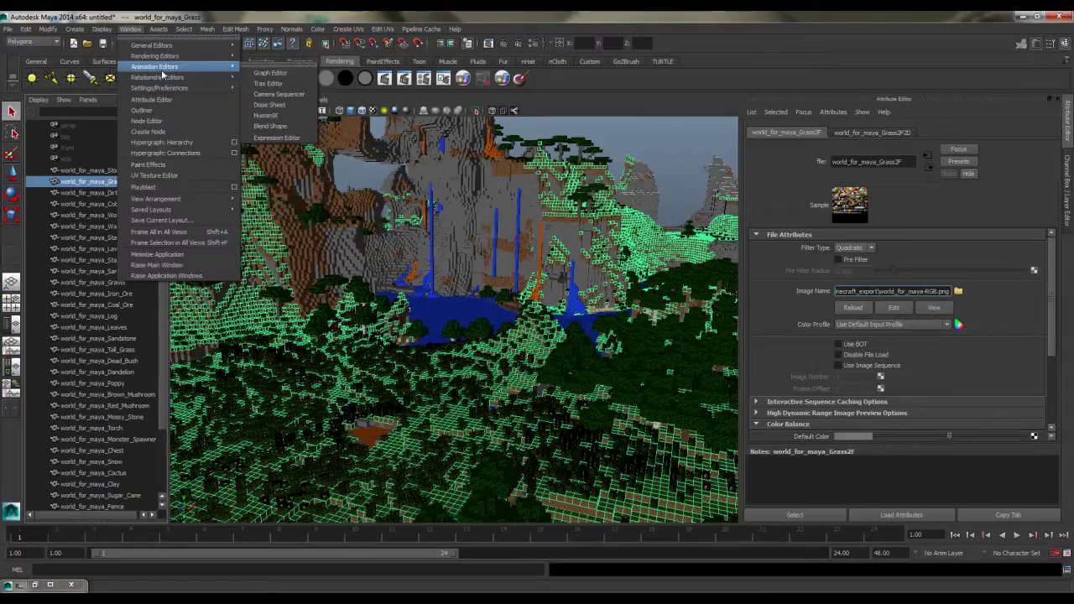
left_click(275, 81)
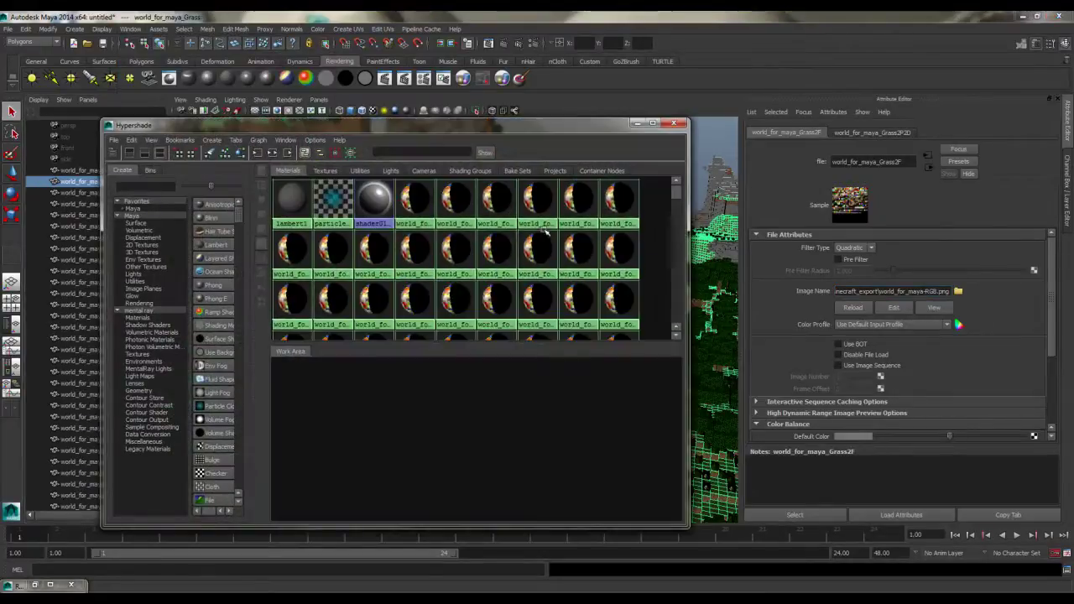
scroll(579, 252, "down", 3)
left_click_drag(482, 140, 827, 3)
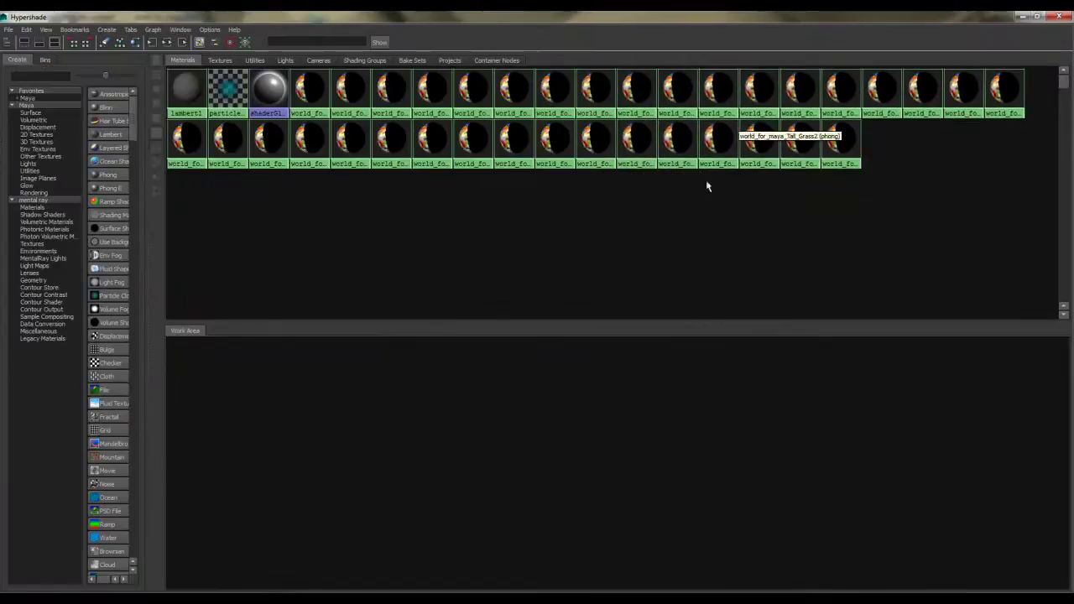
double_click(614, 16)
left_click_drag(484, 235, 581, 233)
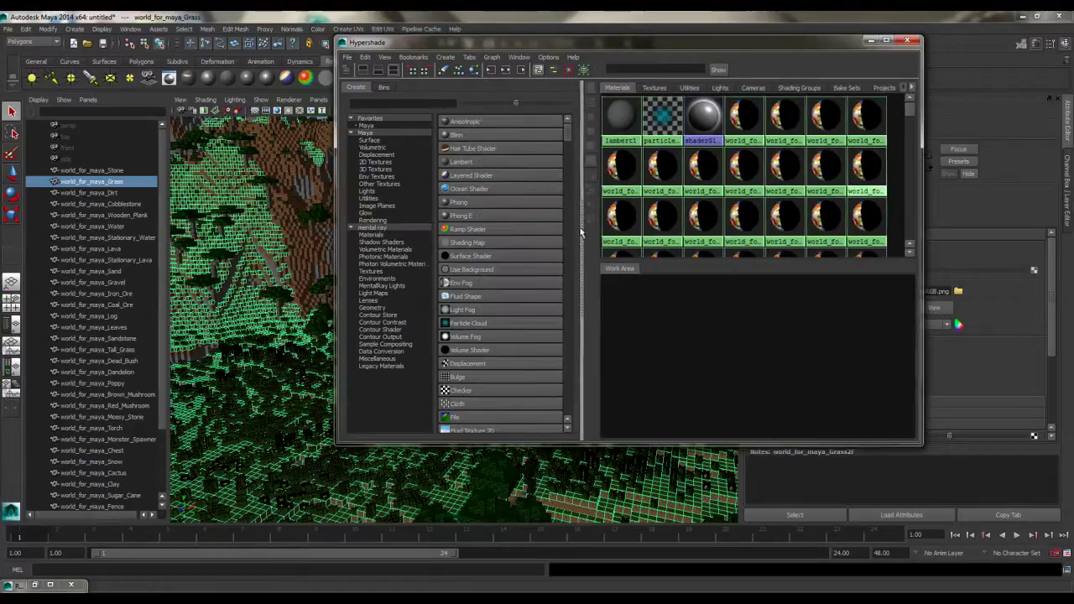
left_click(385, 230)
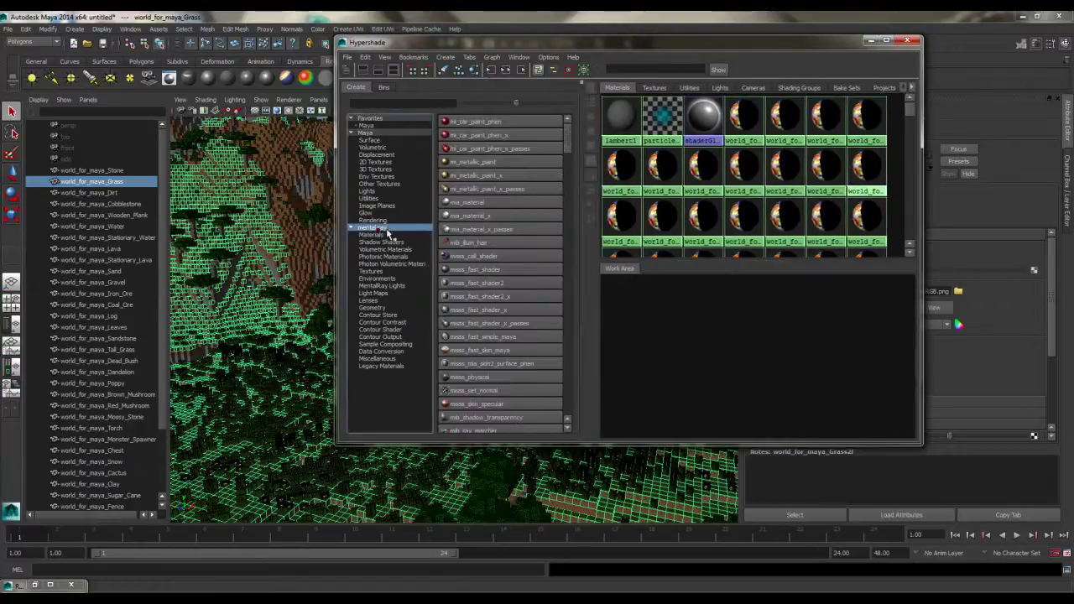
left_click(467, 220)
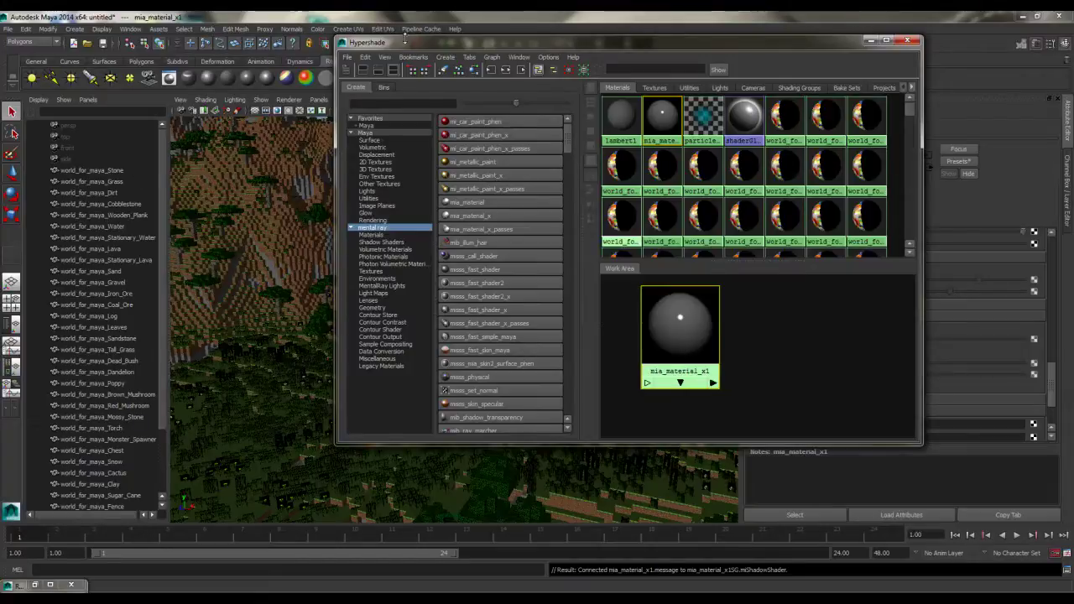
Assign the mia_material_x material to all world meshes, from world_for_maya_Stone through world_for_maya_Large_Flower.
left_click_drag(473, 41, 582, 48)
left_click(87, 170)
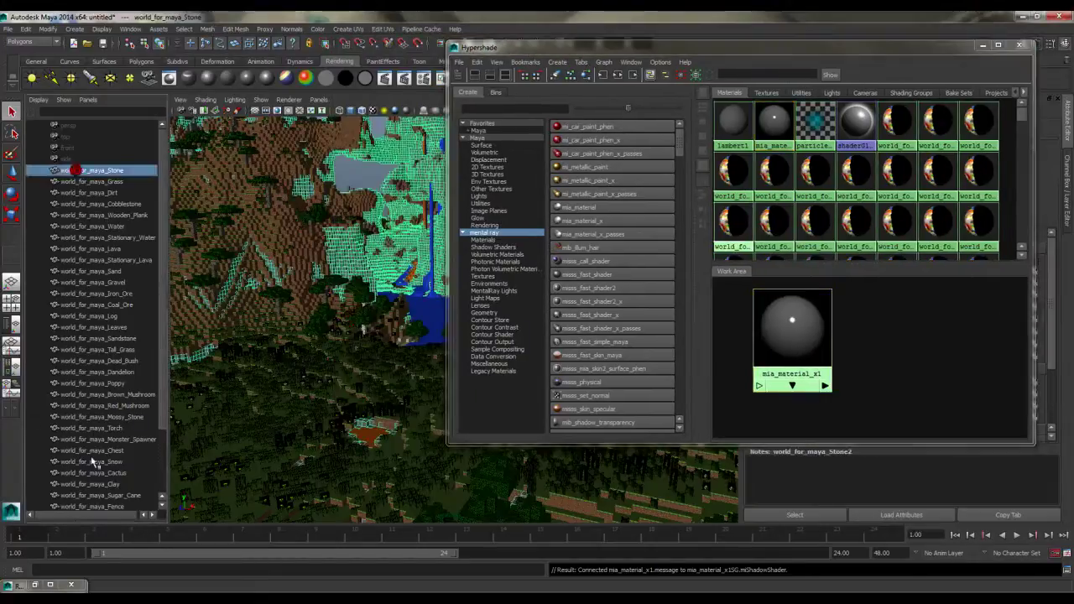
scroll(96, 470, "down", 3)
left_click(122, 472, "shift")
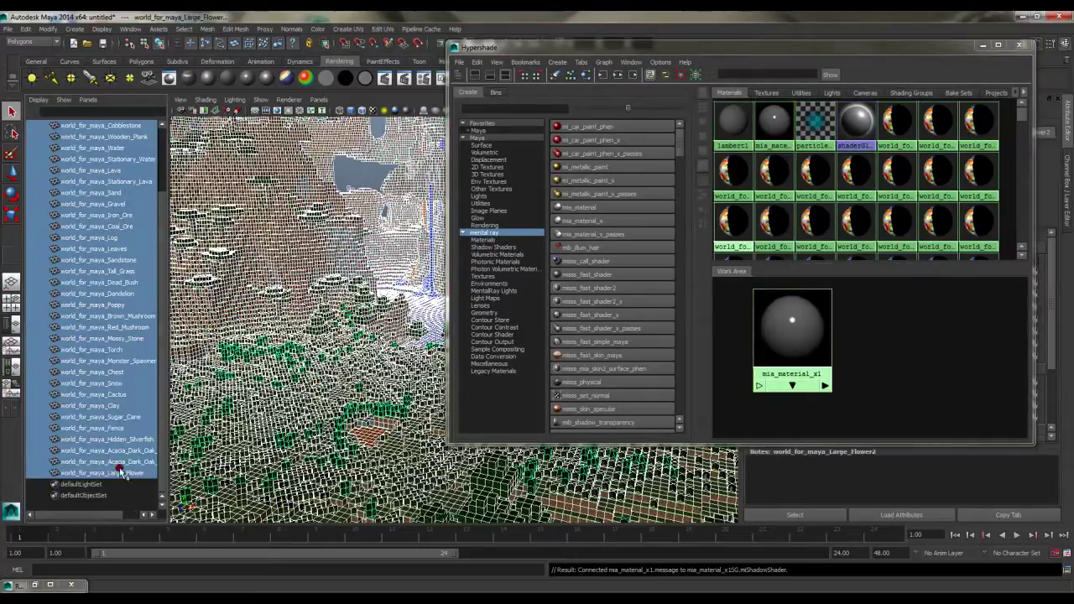
right_click(792, 327)
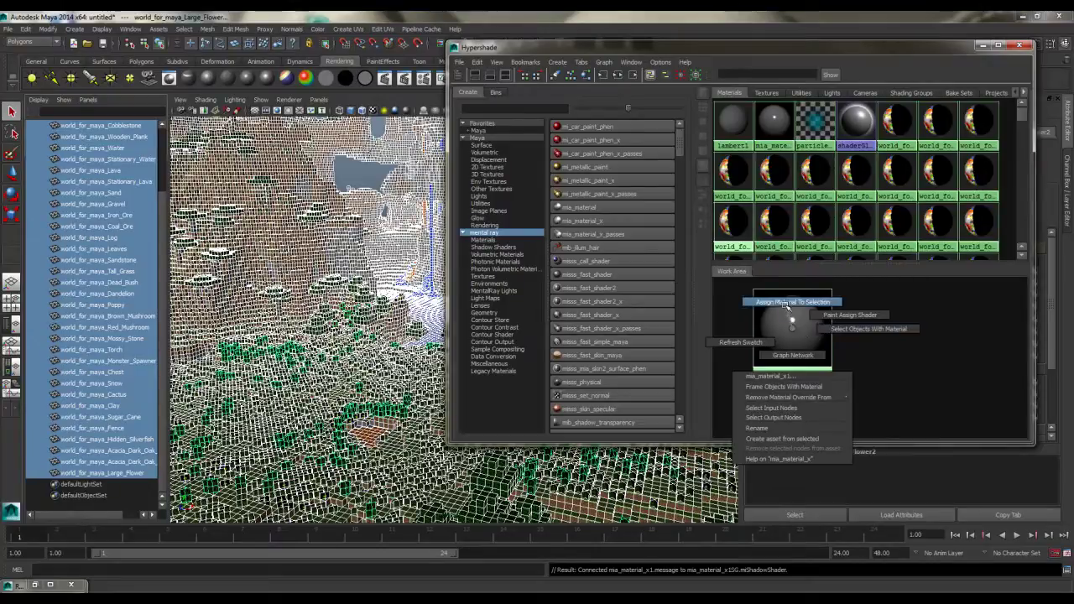
left_click(785, 304)
left_click_drag(614, 47, 747, 67)
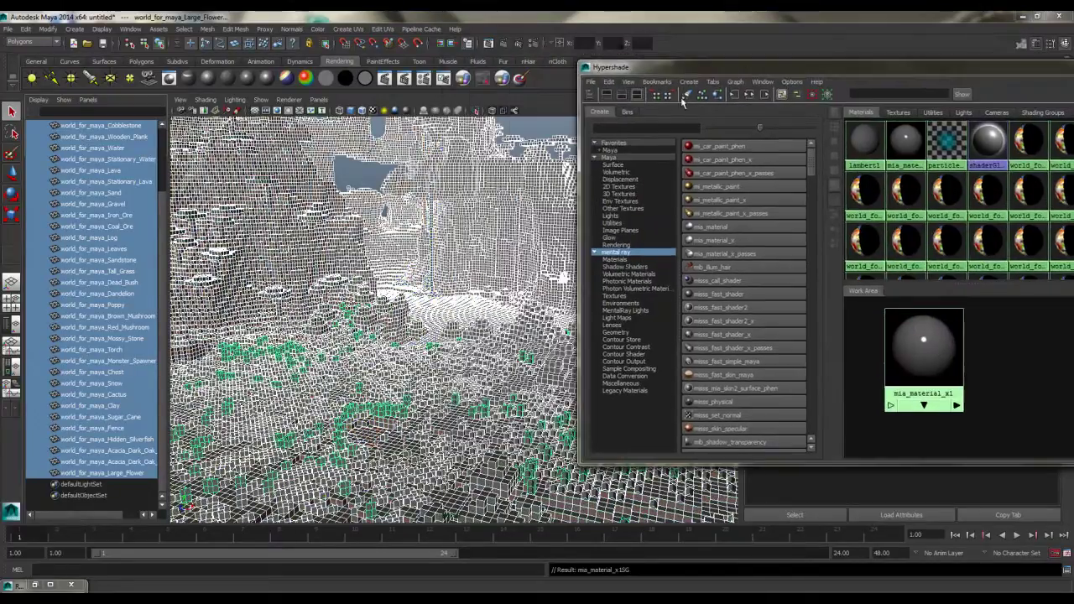
left_click(402, 206)
left_click_drag(319, 180, 354, 226, "alt")
scroll(354, 226, "up", 3)
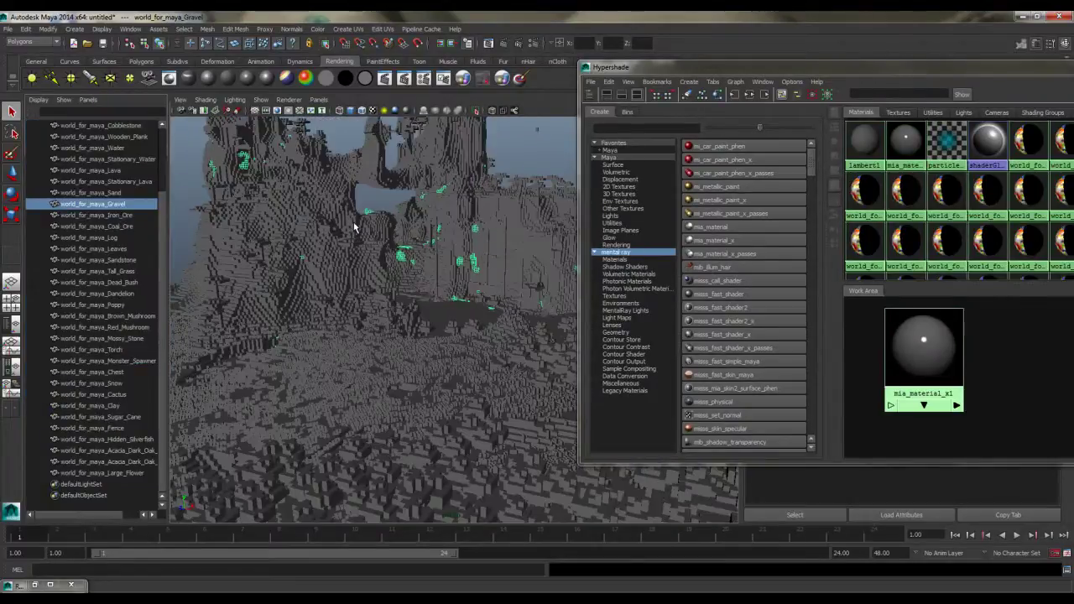
scroll(354, 226, "up", 2)
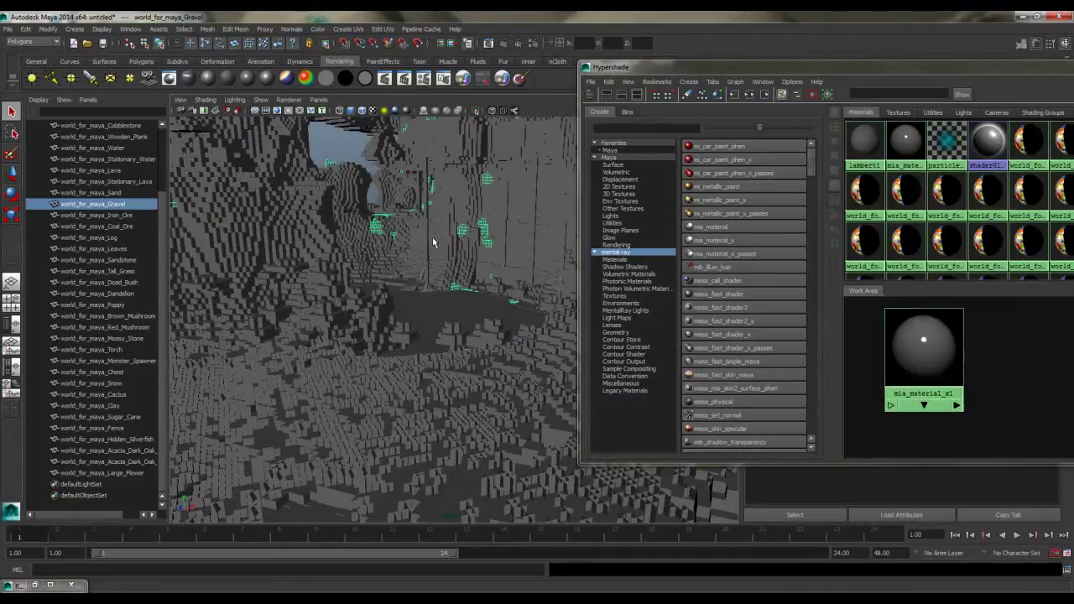
Connect a File texture to the mia_material_x diffuse color and set its filter type to Off.
left_click_drag(726, 71, 271, 43)
key("ctrl+a")
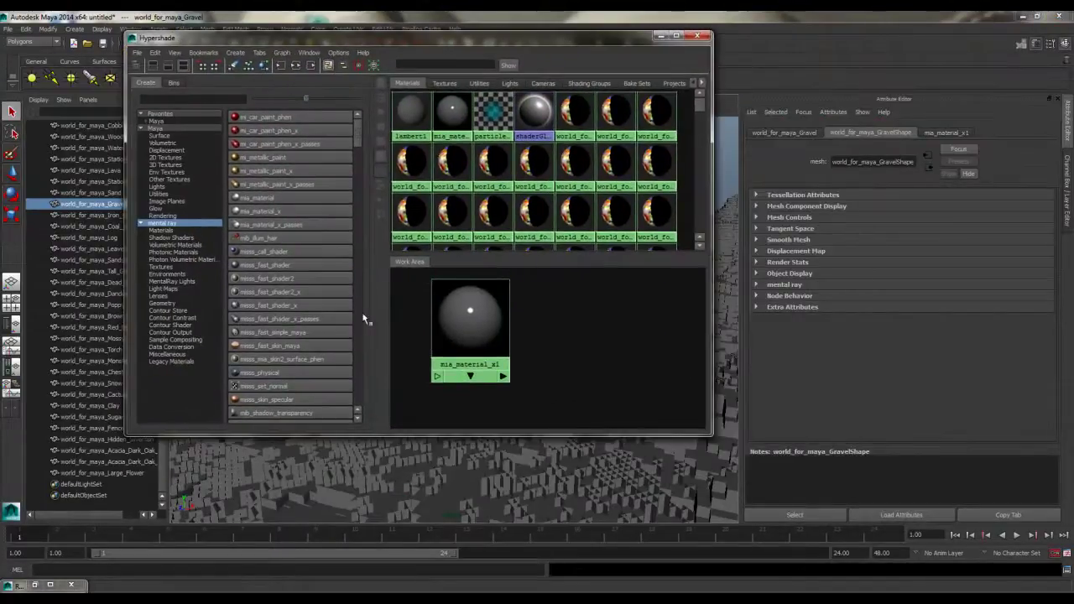
left_click(470, 317)
scroll(832, 312, "up", 10)
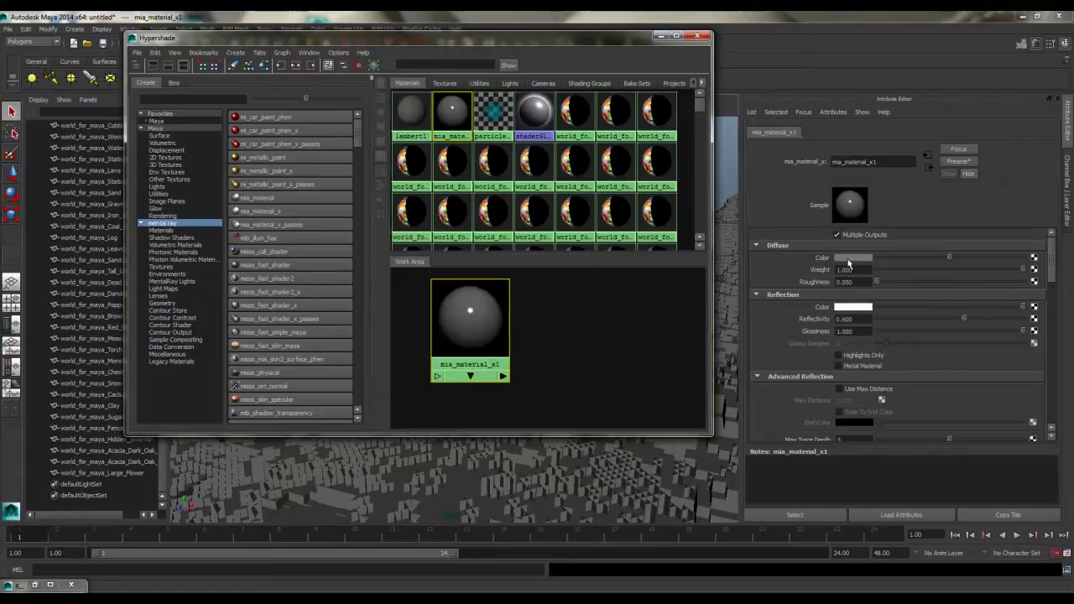
left_click(1034, 259)
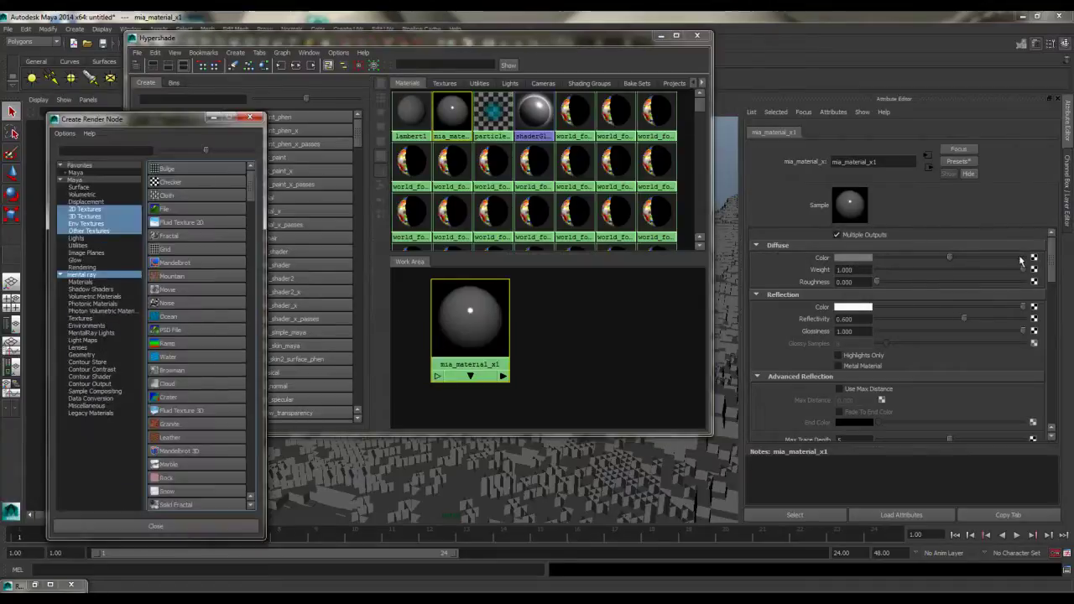
left_click(183, 210)
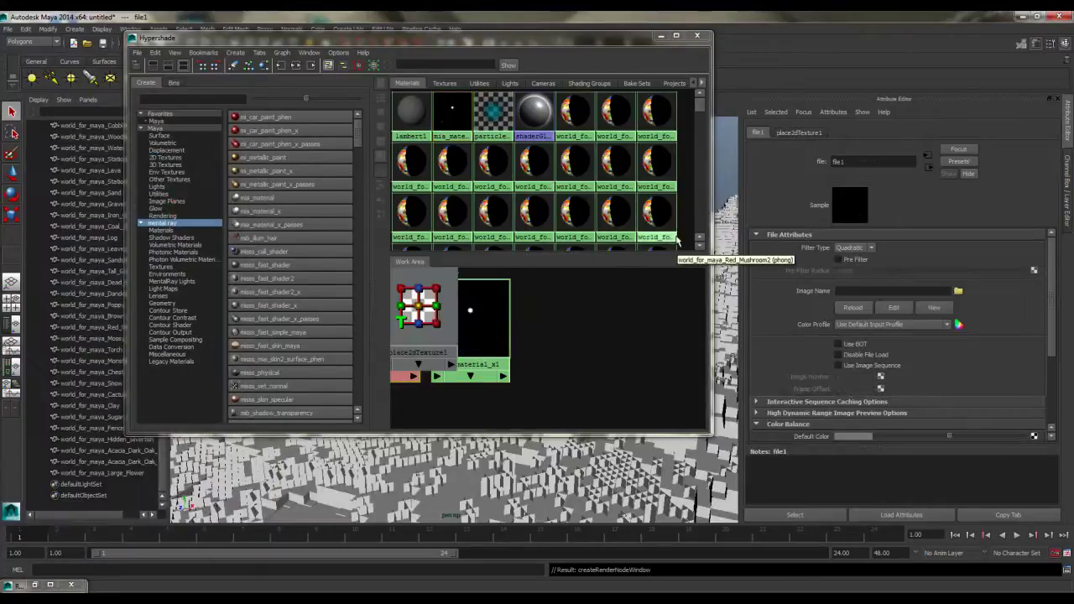
left_click(854, 248)
left_click(843, 247)
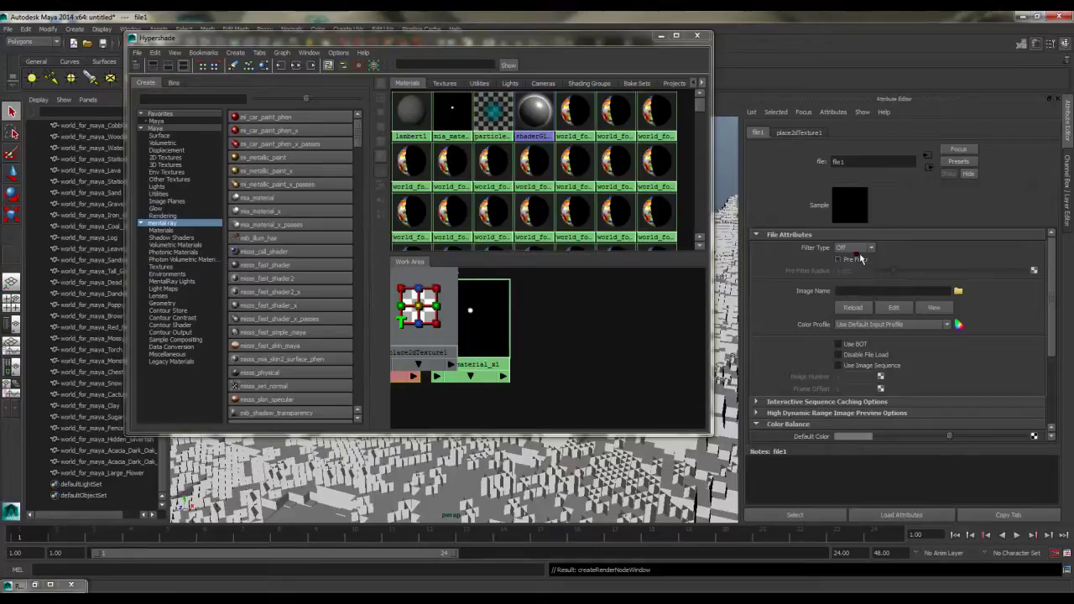
Preview the exported PNG textures in minecraft_export and load world_for_maya-RGBA.png as the file texture's image.
left_click(957, 290)
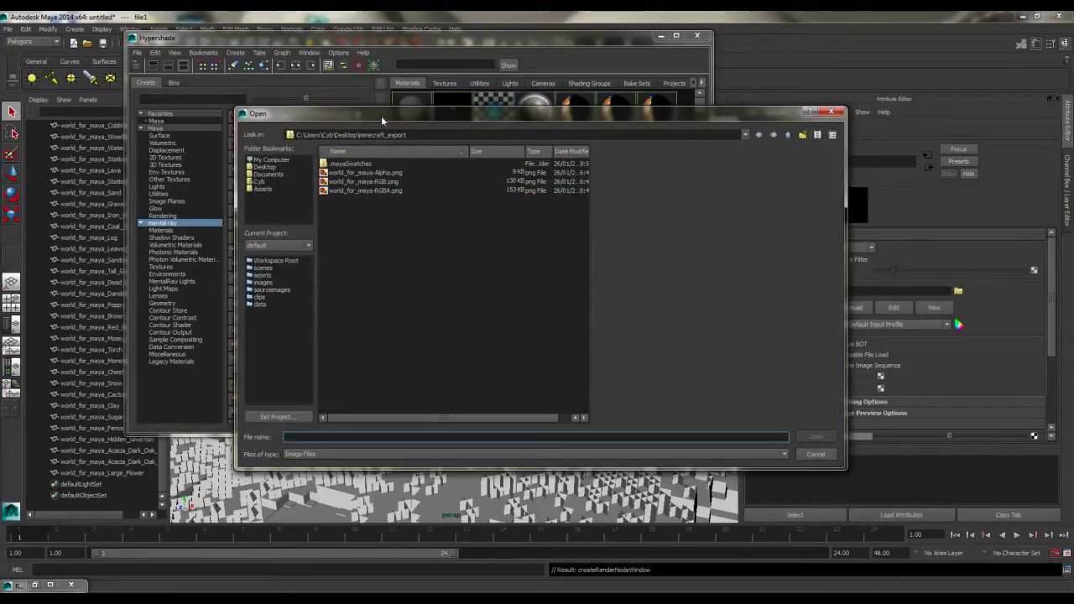
left_click_drag(381, 120, 429, 94)
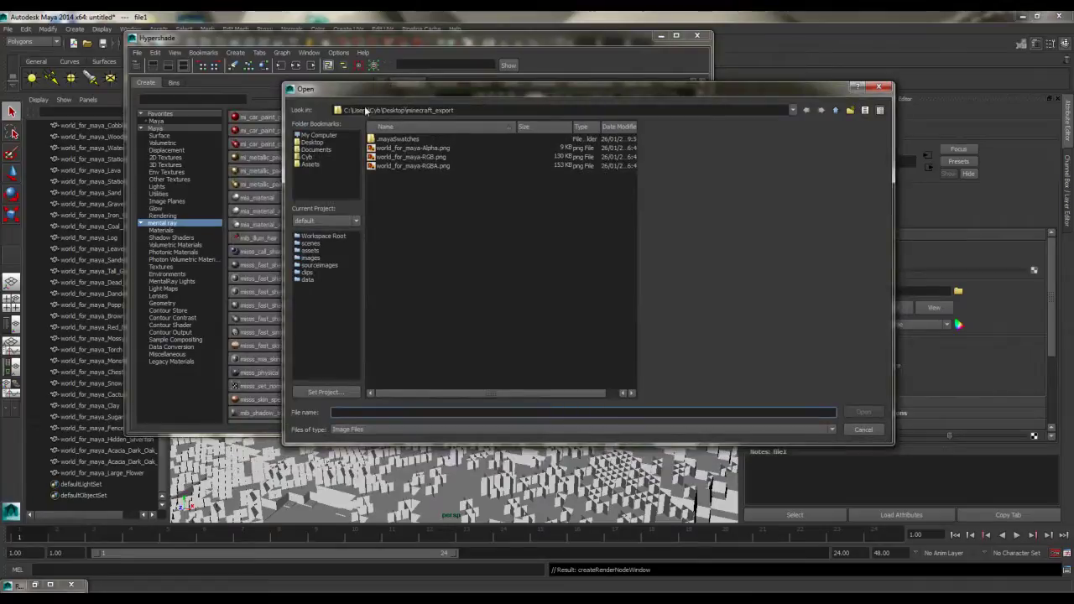
left_click(416, 146)
left_click(413, 157)
left_click(421, 165)
left_click(424, 148)
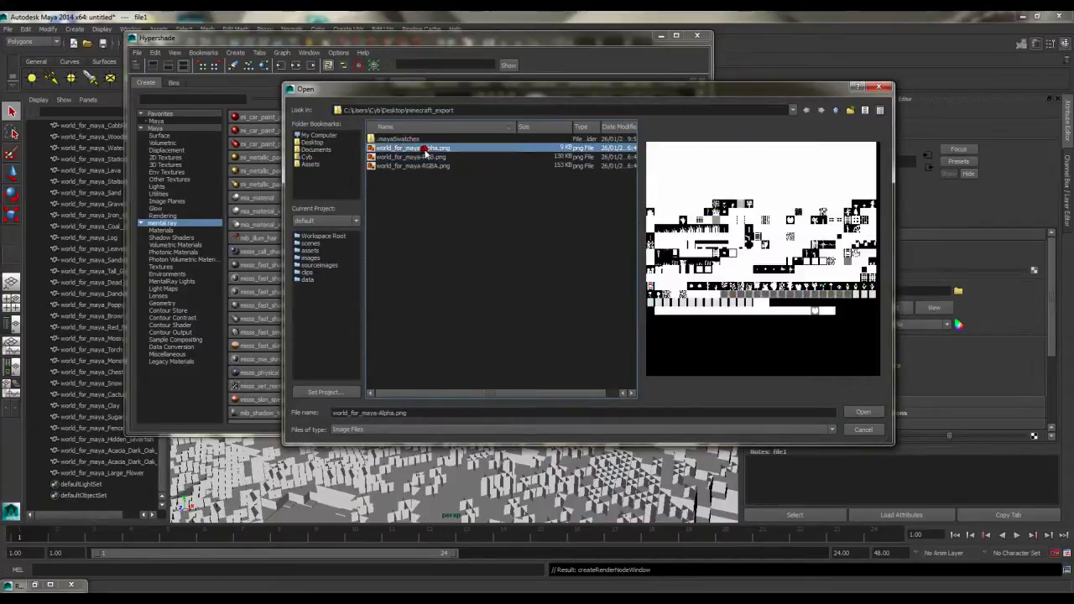
left_click(419, 157)
left_click(426, 165)
left_click(426, 164)
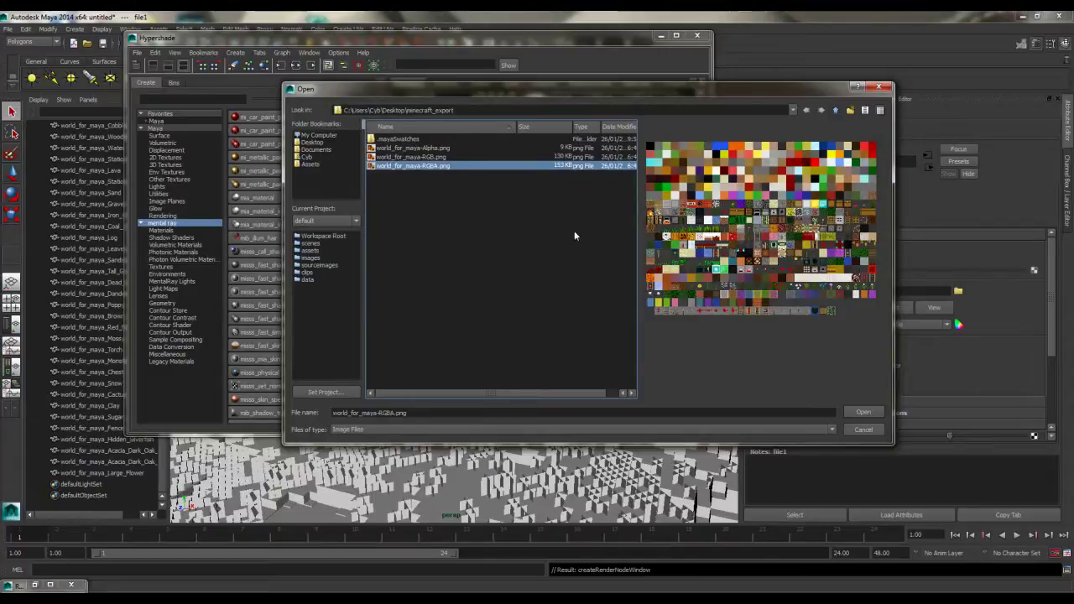
left_click(863, 412)
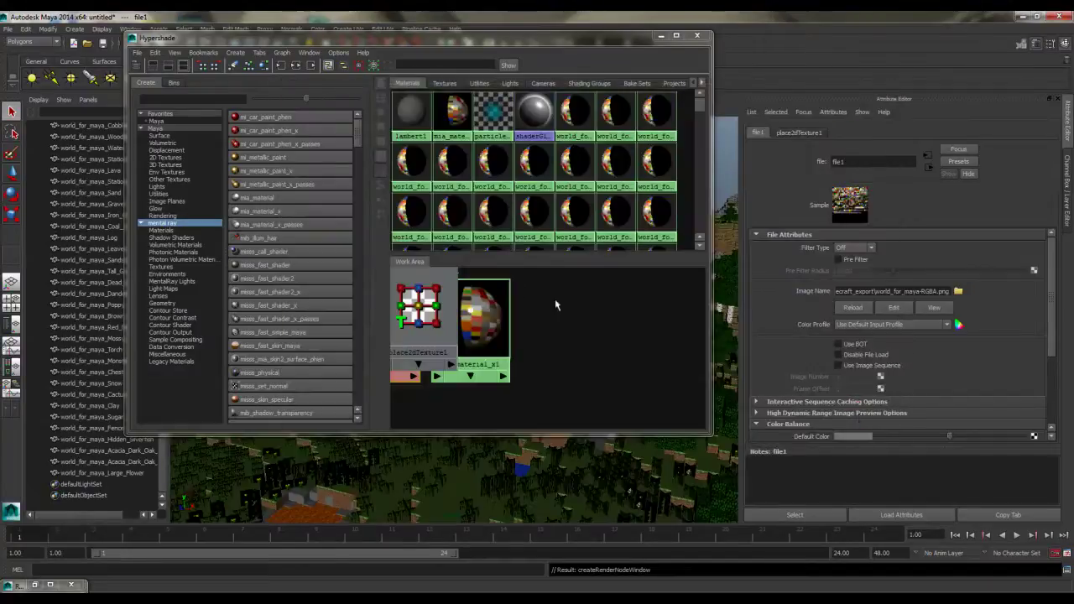
Move the Hypershade clear of the viewport and render the current view of the retextured world with mental ray.
left_click_drag(455, 41, 636, 334)
left_click_drag(482, 333, 245, 111)
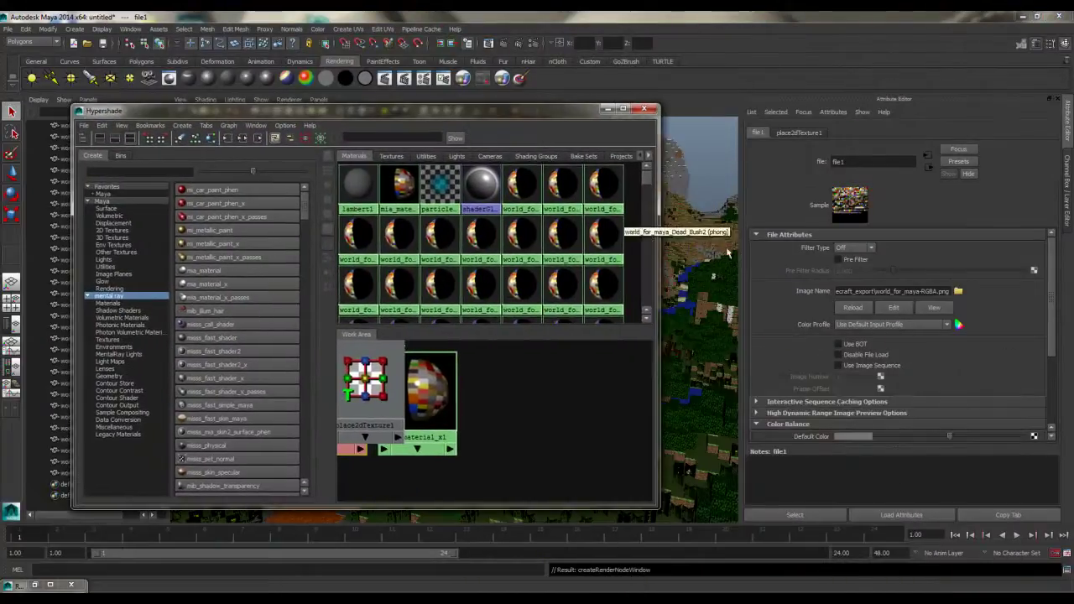
scroll(764, 237, "down", 2)
left_click_drag(536, 107, 0, 89)
left_click(488, 44)
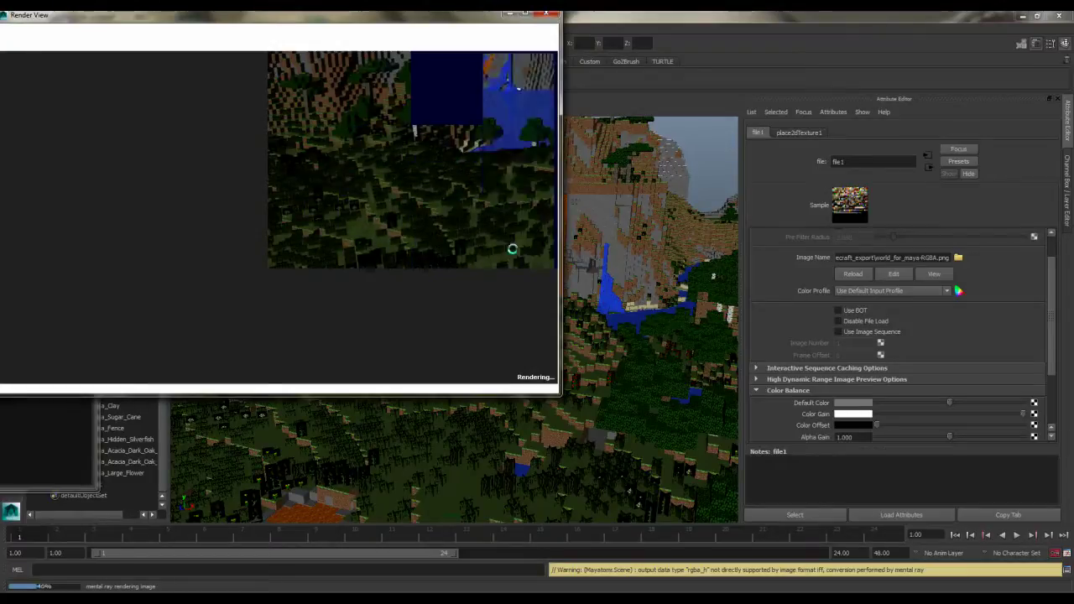
Cancel and close the mental ray render, and set the reflectivity of mia_material_x1 on the tall grass mesh to 0.
left_click(428, 203)
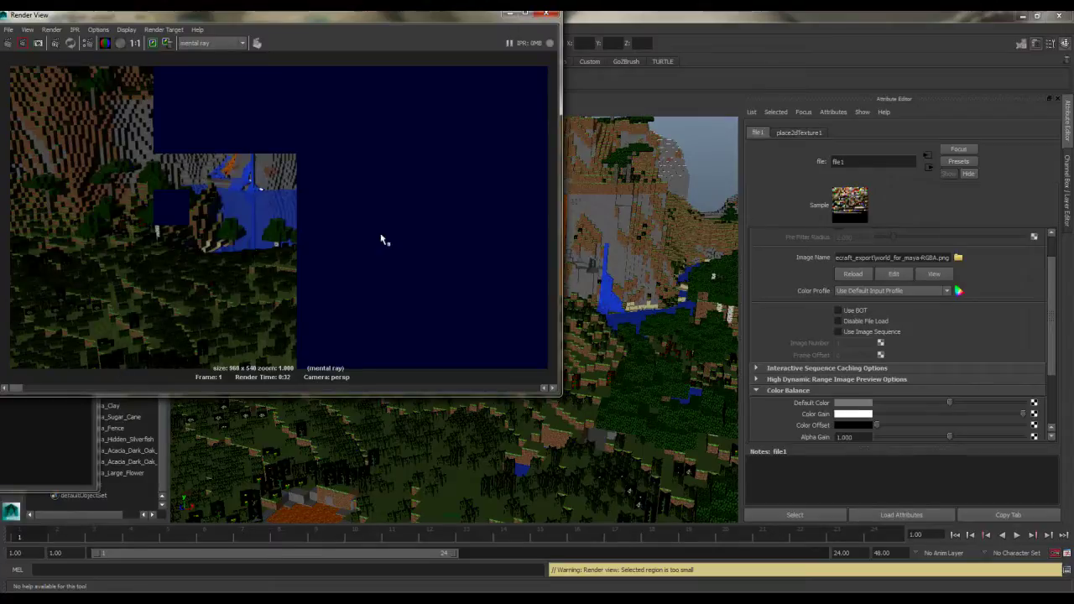
left_click(546, 14)
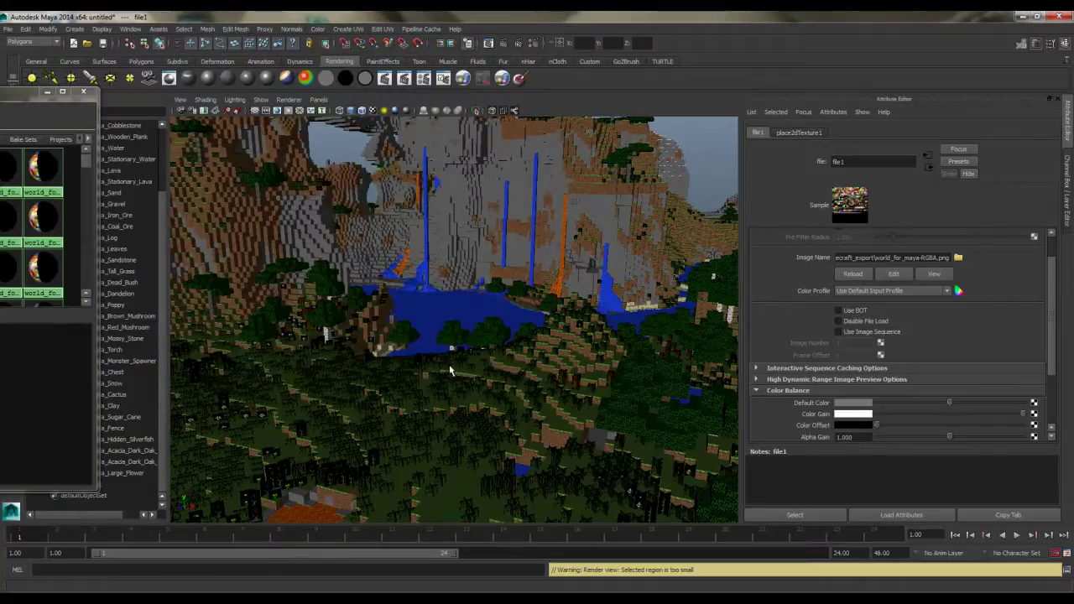
left_click(537, 382)
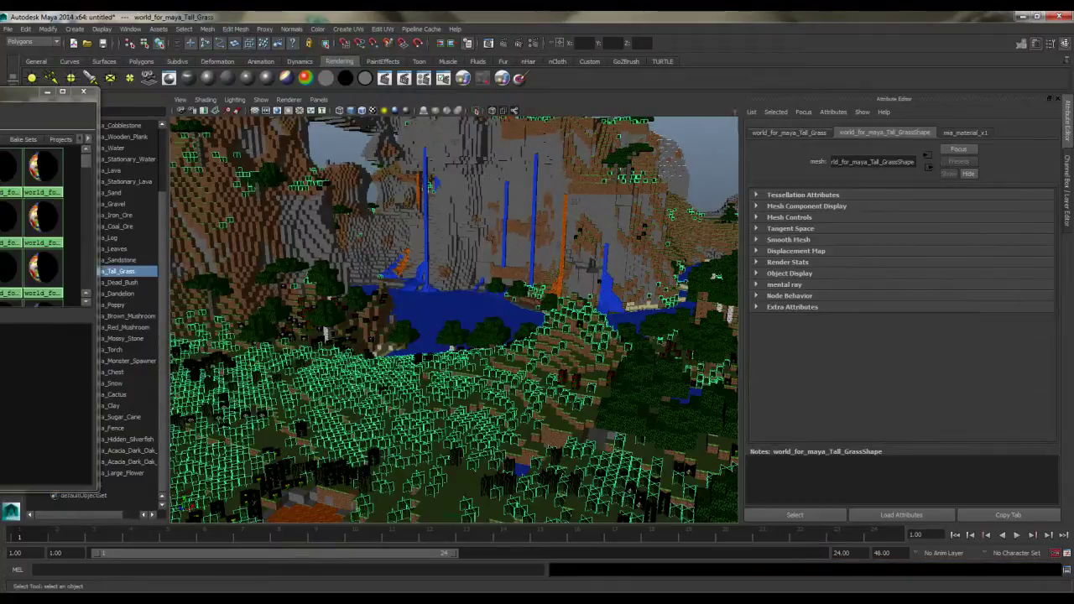
left_click(957, 134)
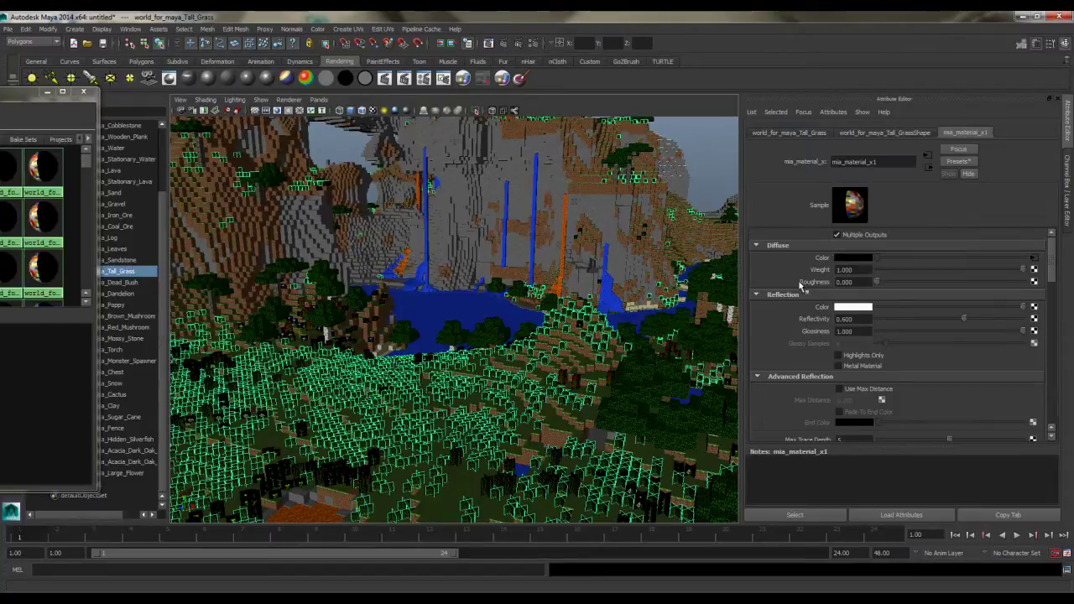
left_click(867, 320)
type("0")
key("Return")
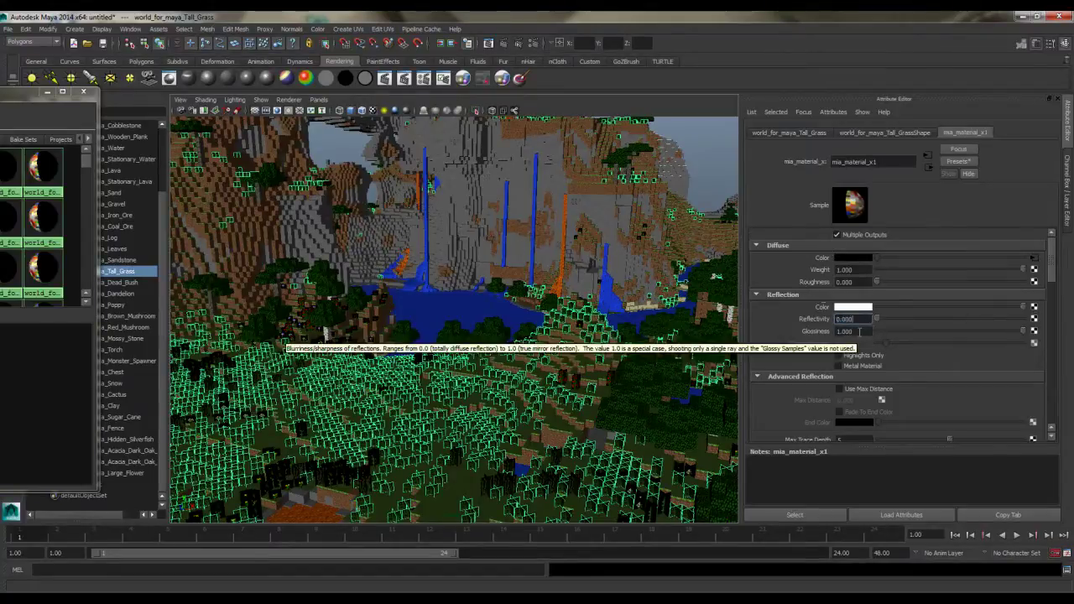
Set the diffuse roughness of mia_material_x1 to 0.2.
left_click(785, 318)
left_click(853, 282)
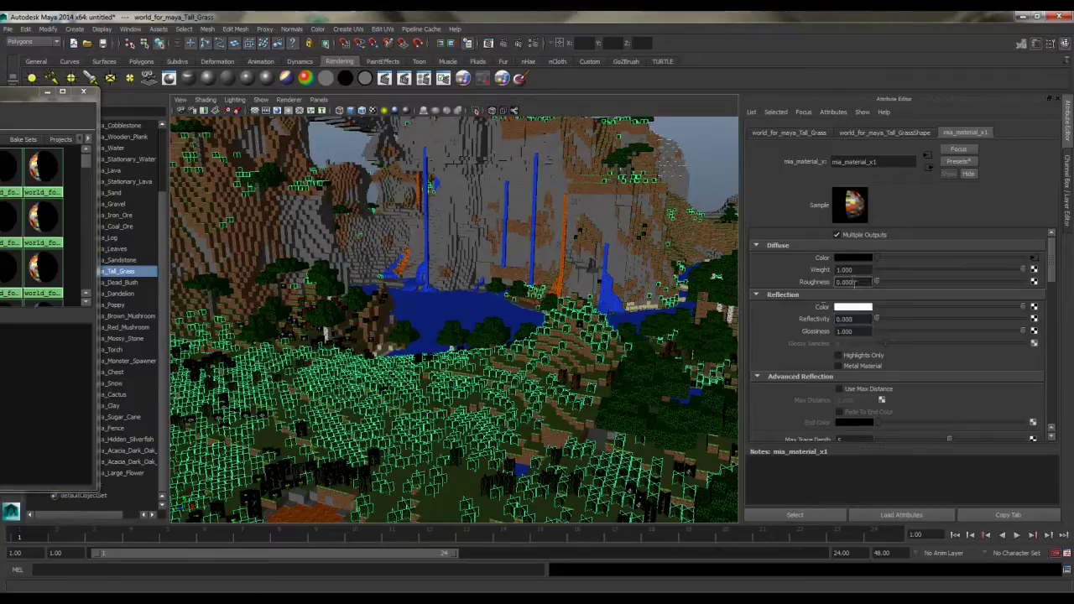
type("0.2")
key("Return")
left_click(703, 176)
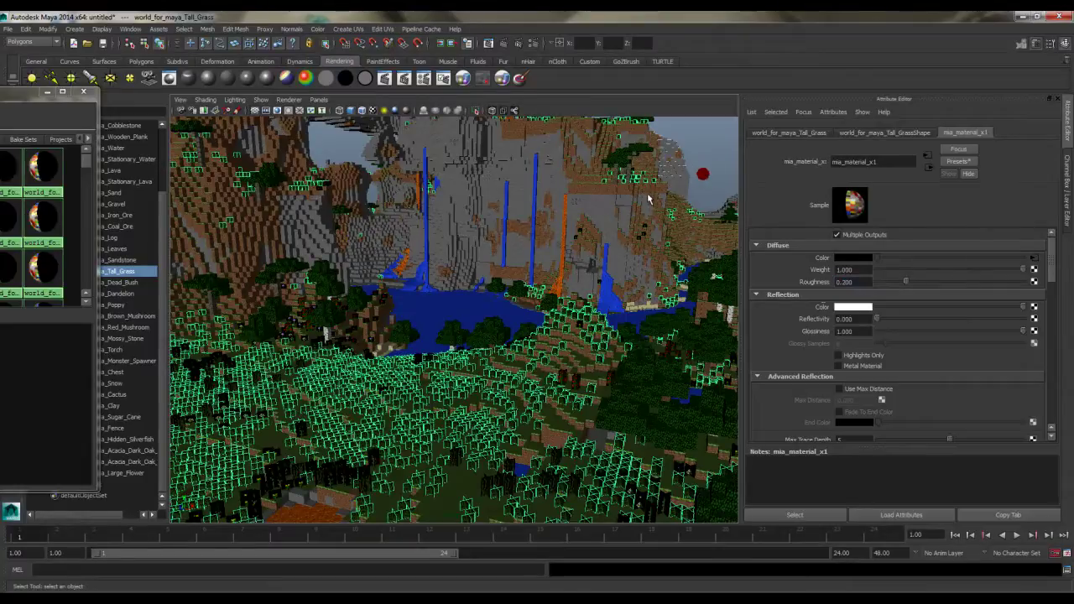
left_click(485, 324)
Connect a File texture to the Cutout Opacity in the advanced attributes of mia_material_x1.
mouse_move(782, 336)
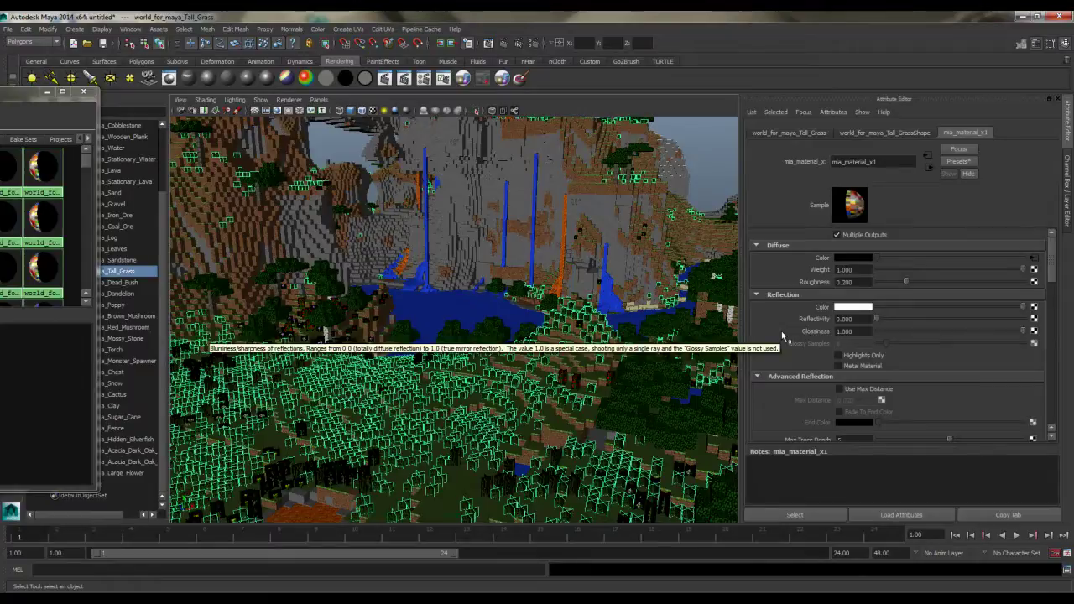
scroll(782, 336, "down", 1)
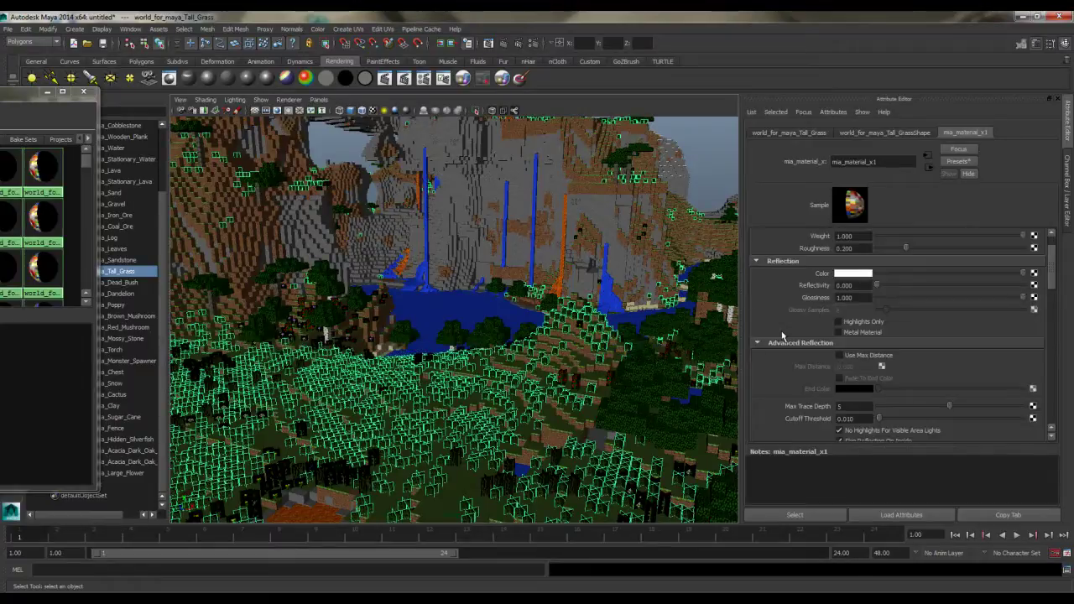
scroll(782, 336, "down", 4)
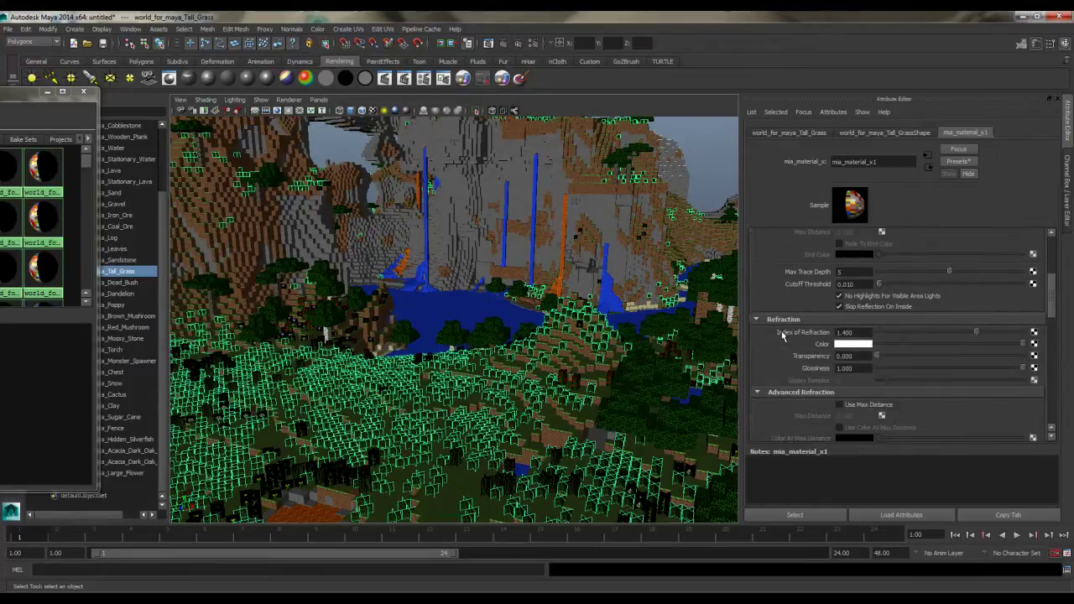
scroll(782, 335, "down", 1)
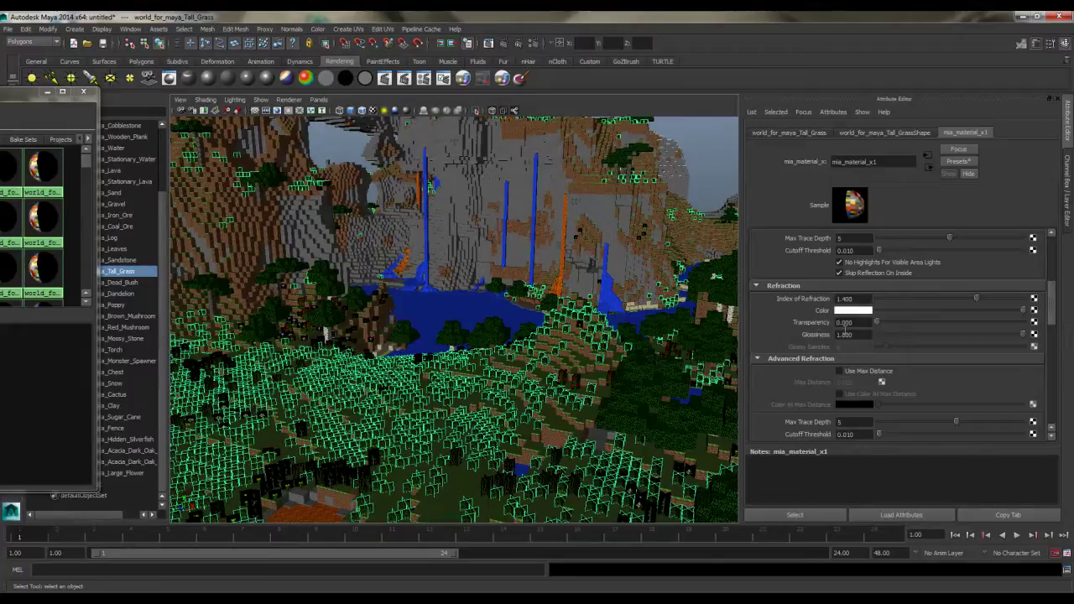
scroll(798, 335, "down", 3)
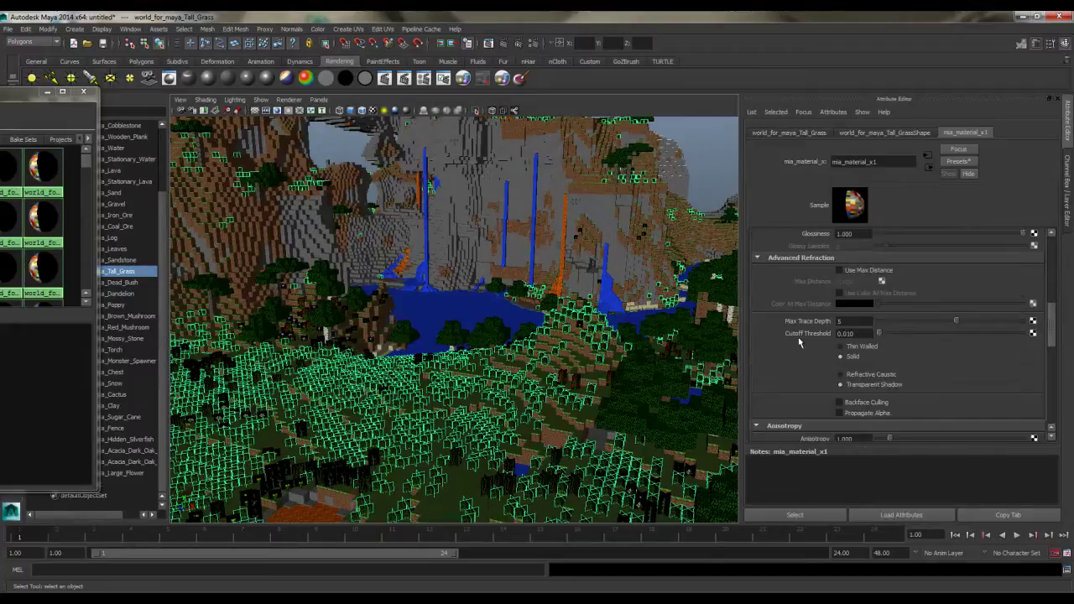
scroll(799, 342, "down", 7)
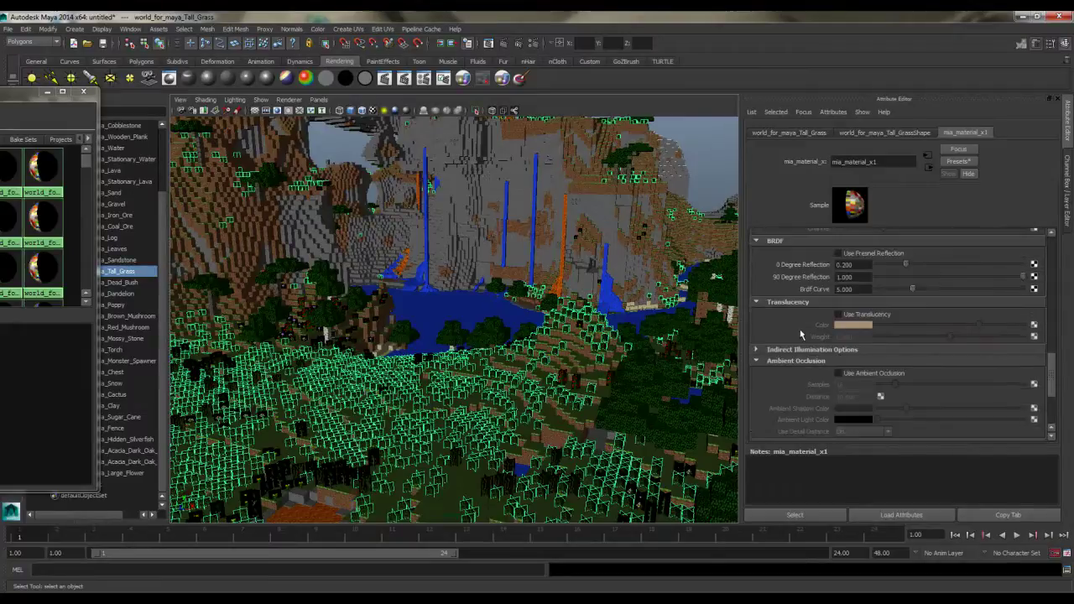
scroll(800, 334, "down", 2)
scroll(801, 336, "down", 2)
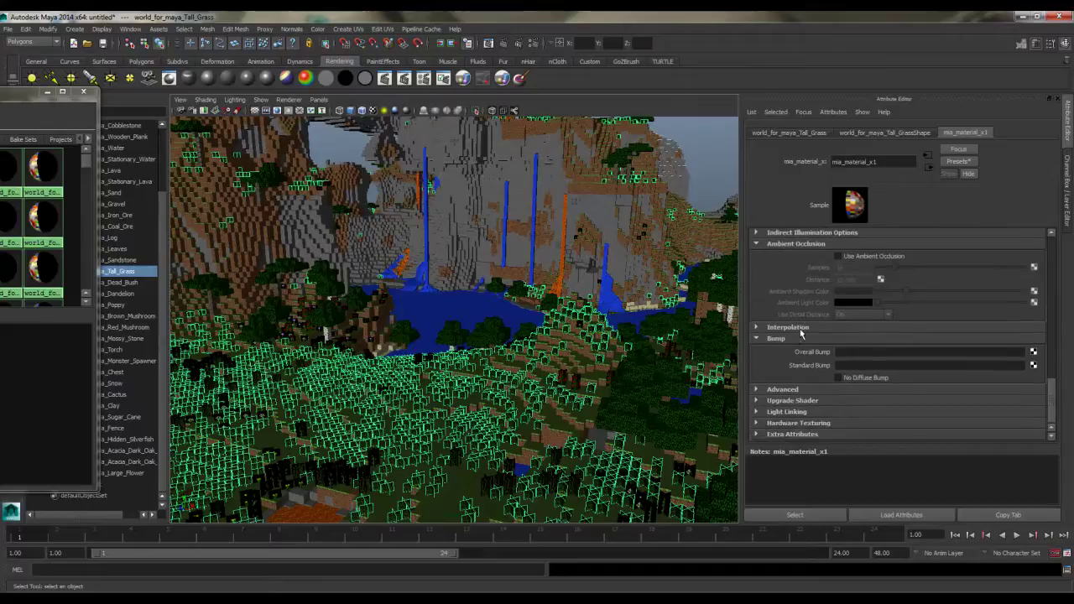
left_click(754, 389)
scroll(812, 355, "down", 1)
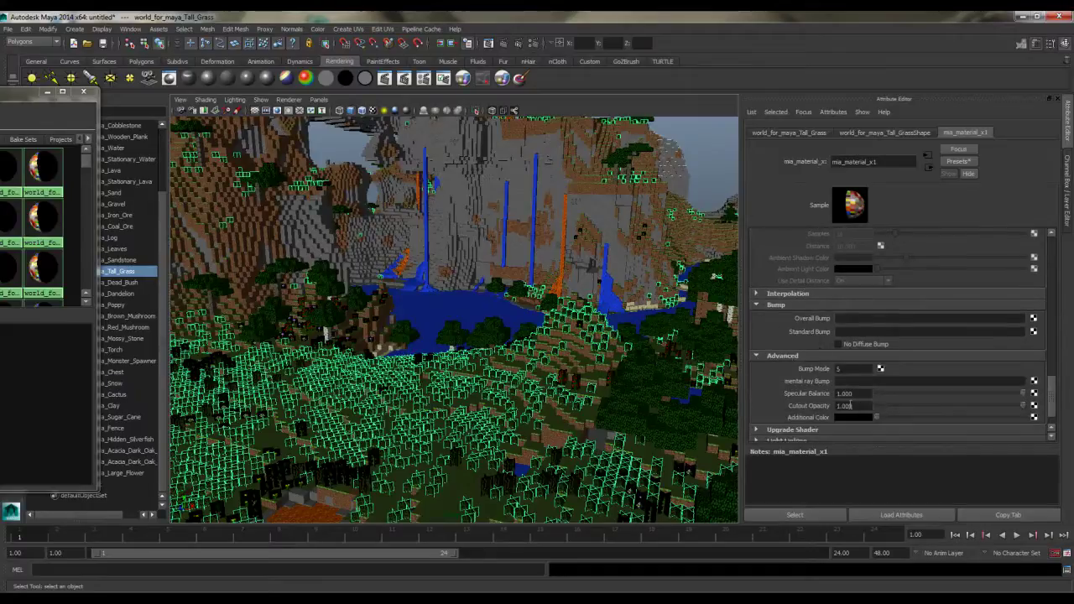
left_click(1033, 407)
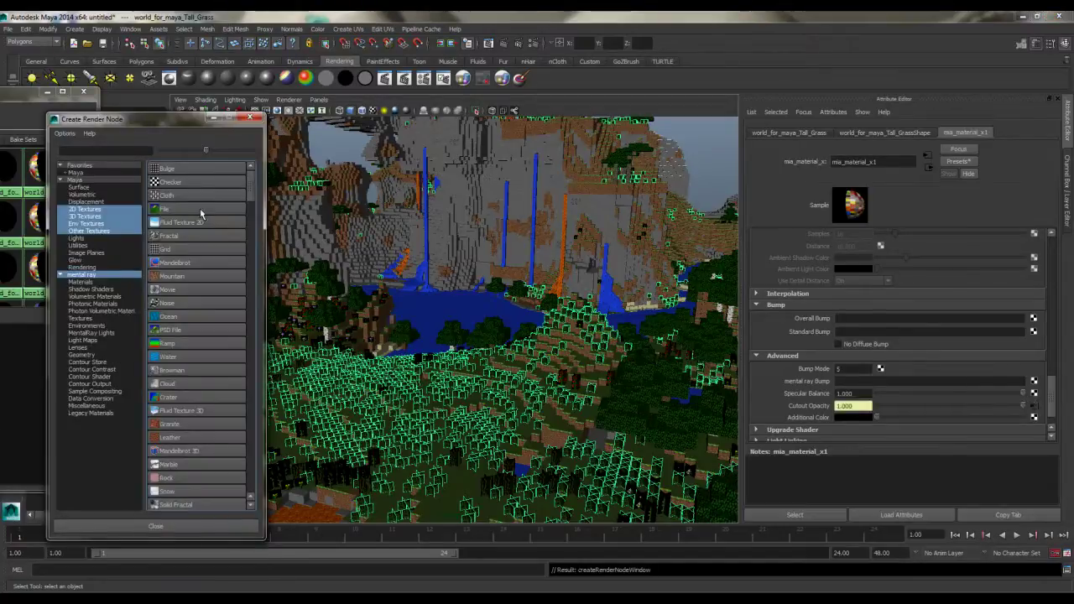
left_click(200, 209)
Set the cutout opacity texture's filter type to Off and load world_for_maya-Alpha.png from minecraft_export as its image.
scroll(822, 256, "up", 1)
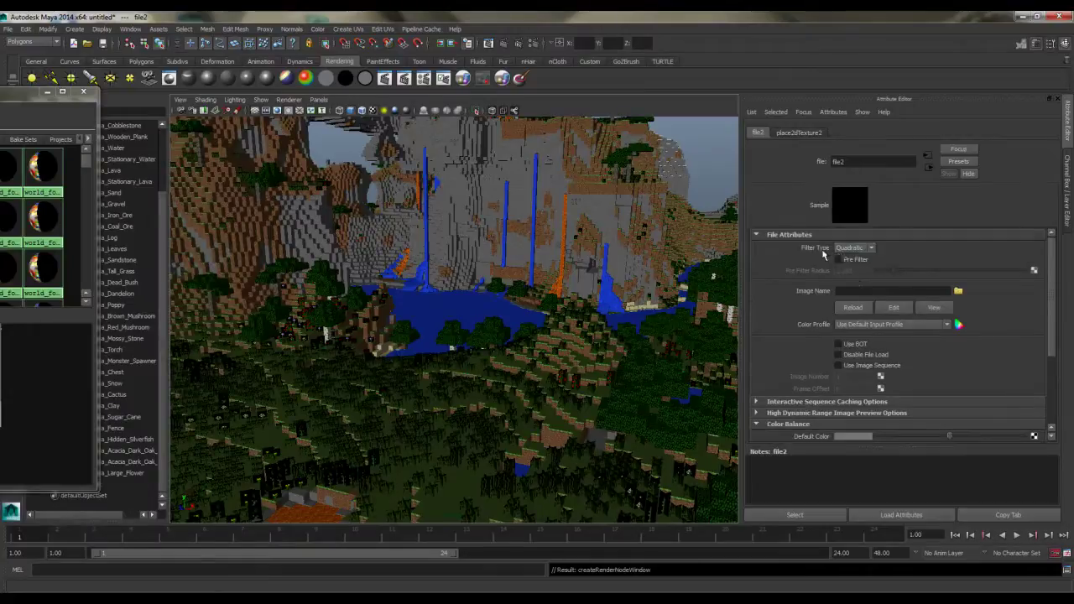
left_click(852, 247)
left_click(849, 256)
left_click(958, 293)
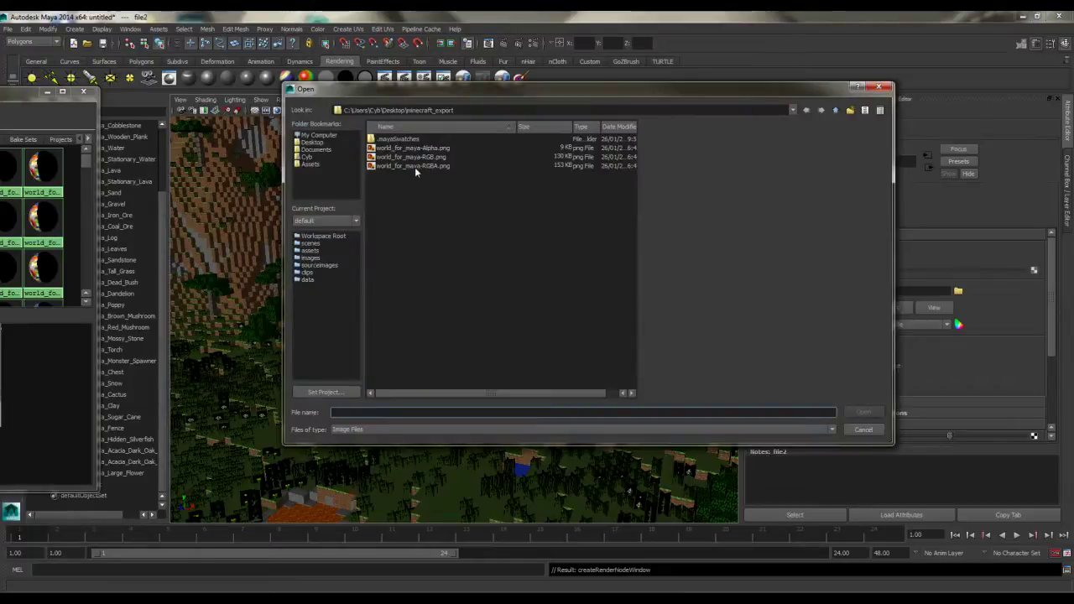
left_click(425, 165)
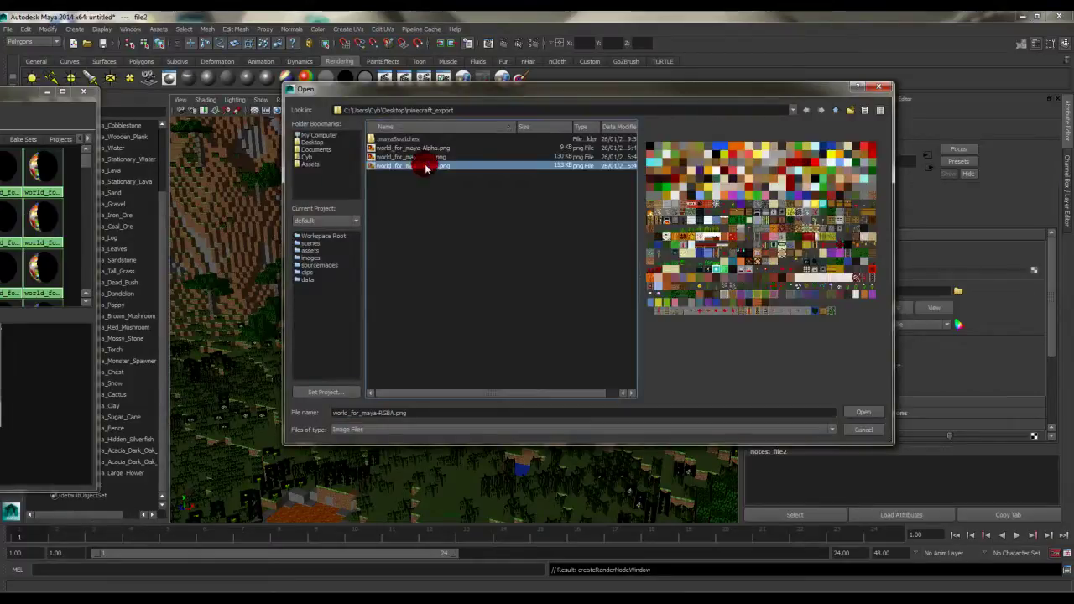
left_click(433, 149)
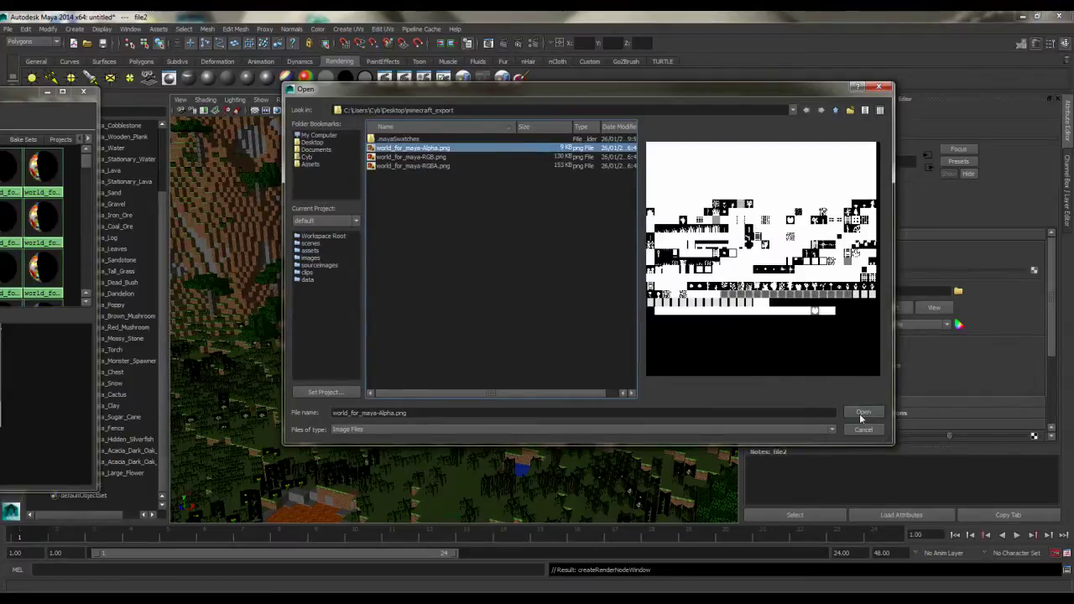
left_click(862, 413)
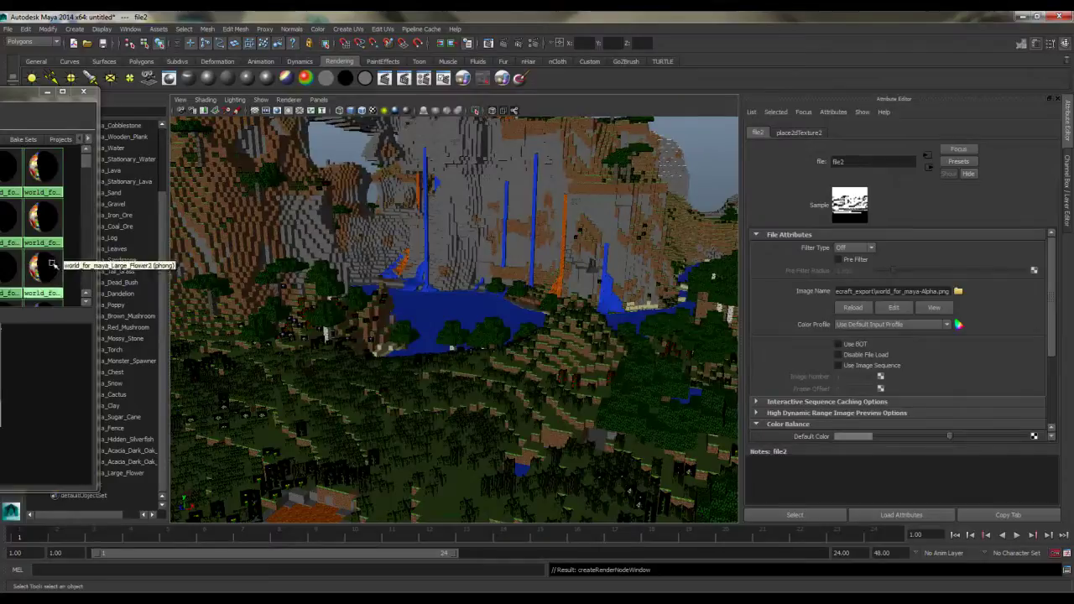
Render a forest region and a lakeshore region with mental ray to check the cutout opacity, and clear the render window from the viewport.
left_click(490, 43)
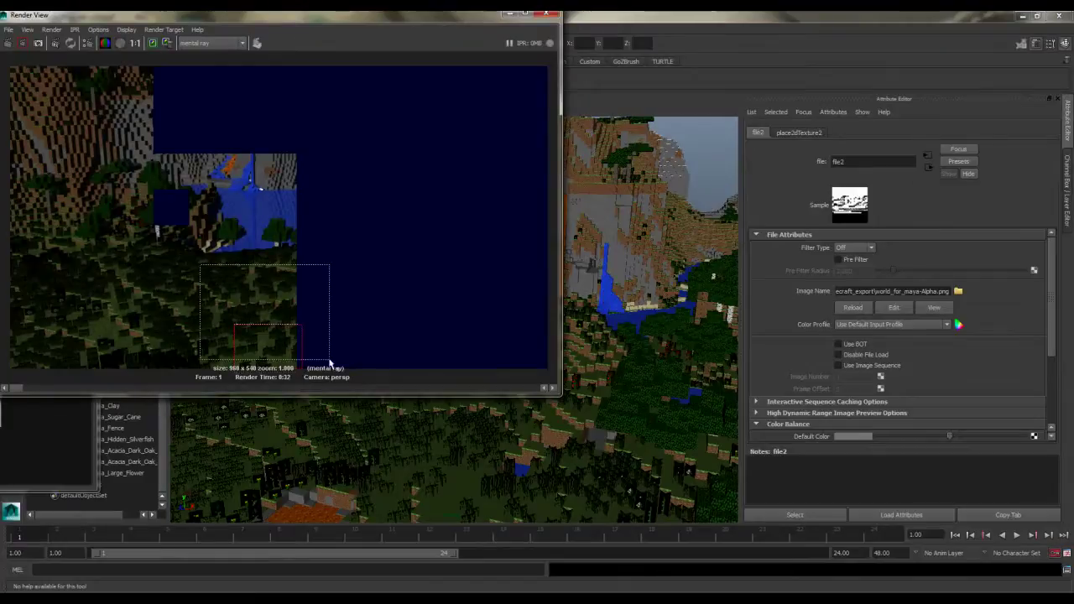
left_click(38, 42)
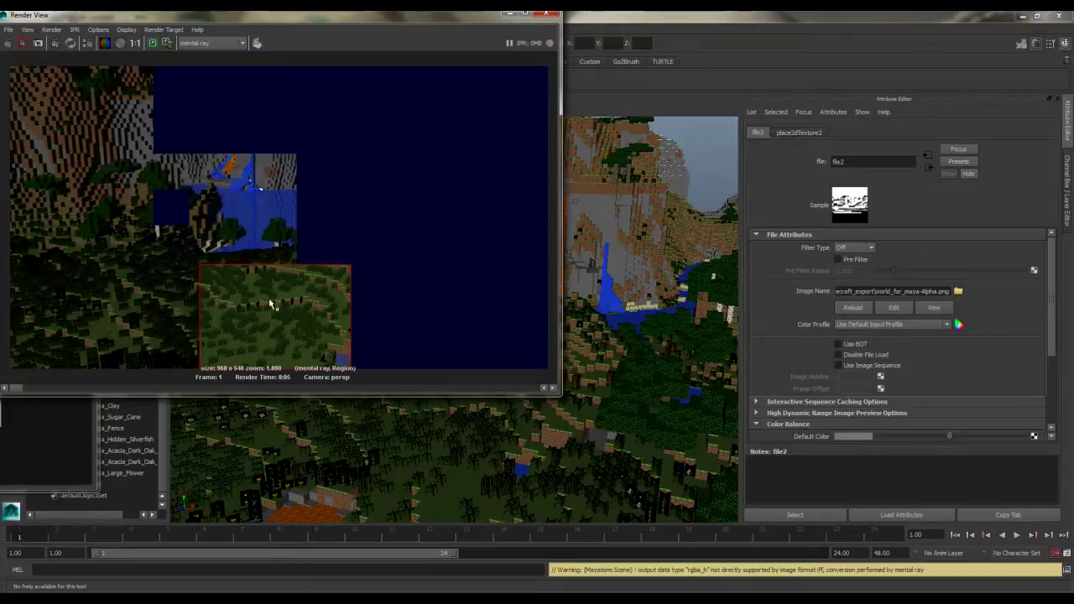
left_click_drag(257, 201, 382, 312)
left_click(23, 43)
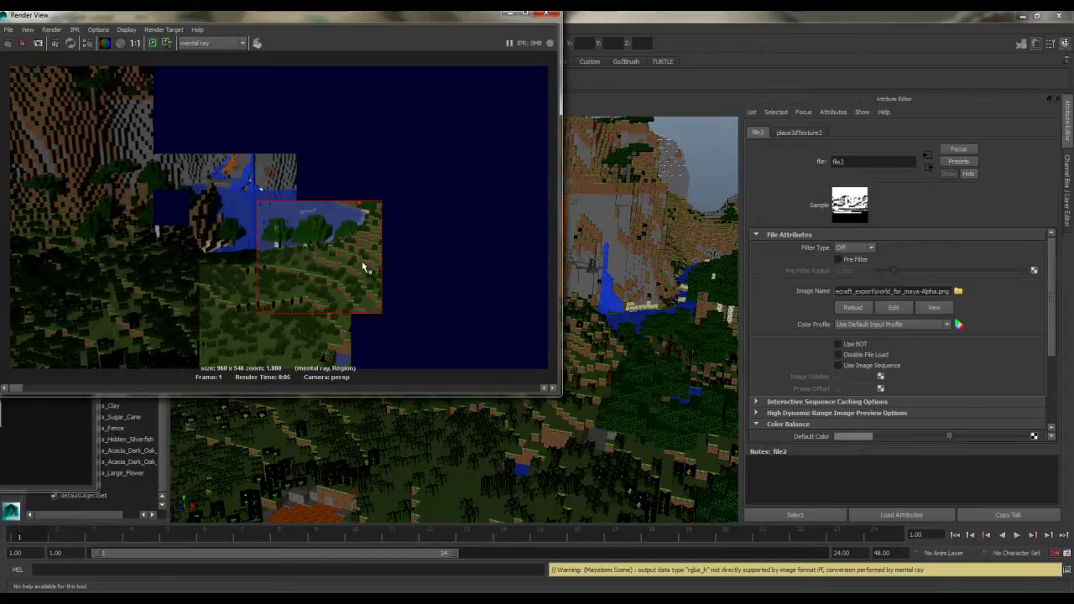
left_click_drag(457, 17, 617, 67)
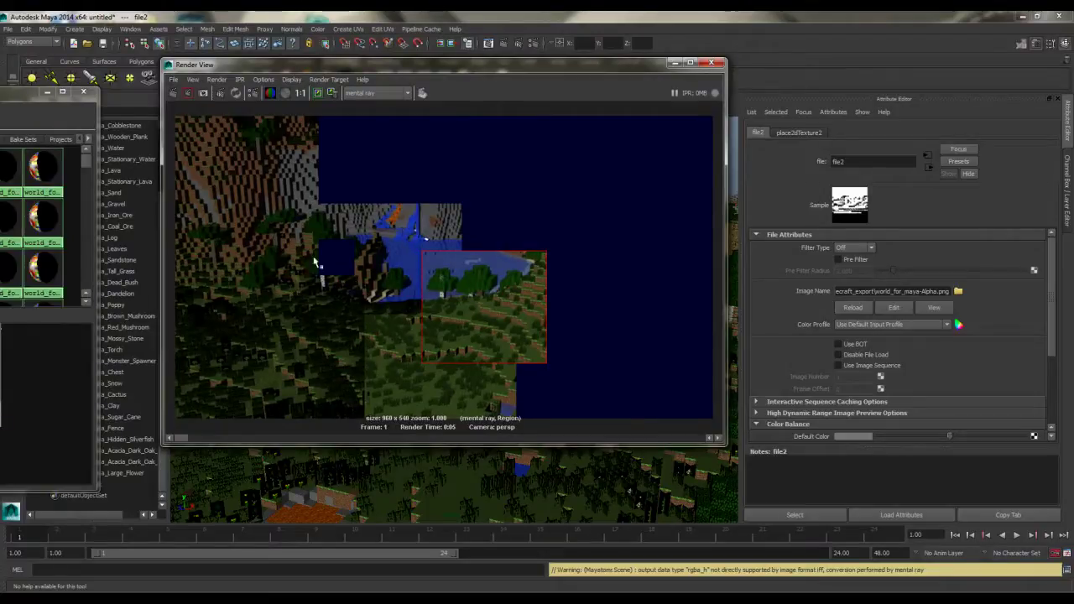
left_click_drag(508, 67, 0, 112)
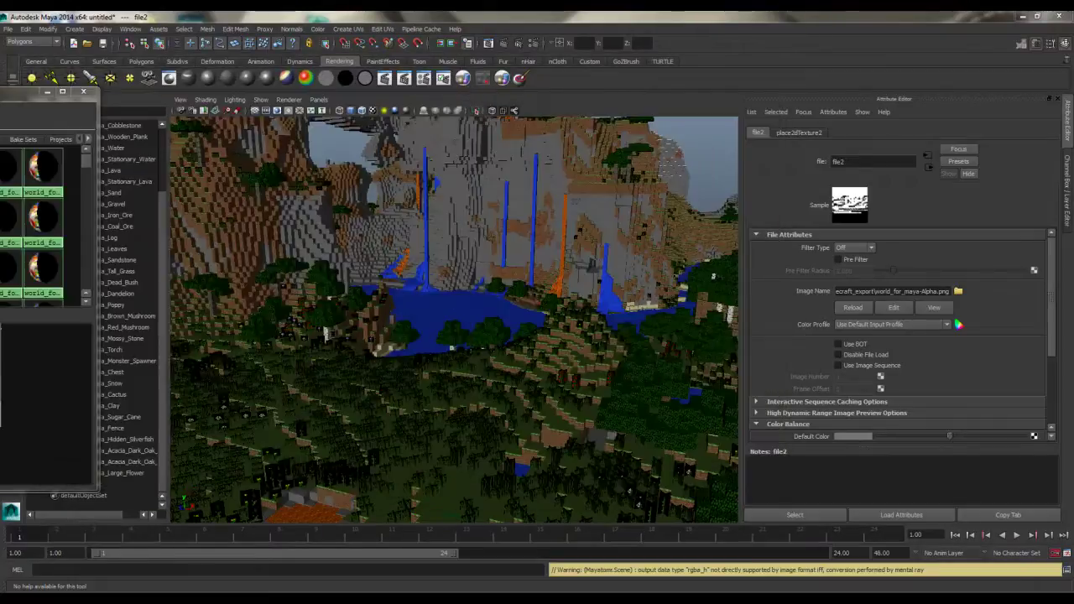
Create a Physical Sun and Sky in the mental ray indirect lighting render settings and close the settings.
left_click(535, 46)
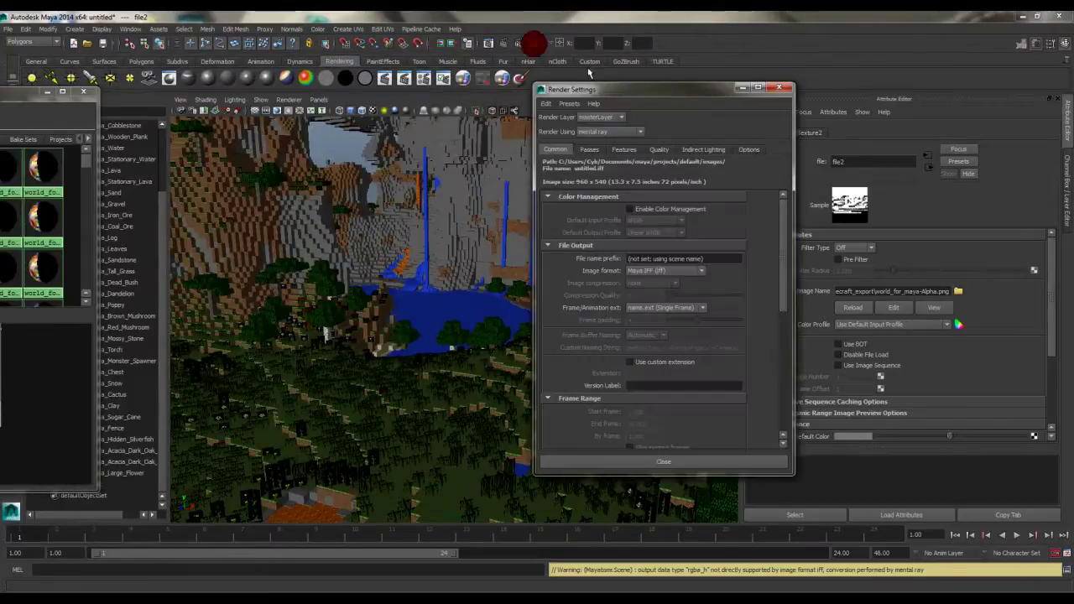
left_click(700, 151)
left_click(688, 195)
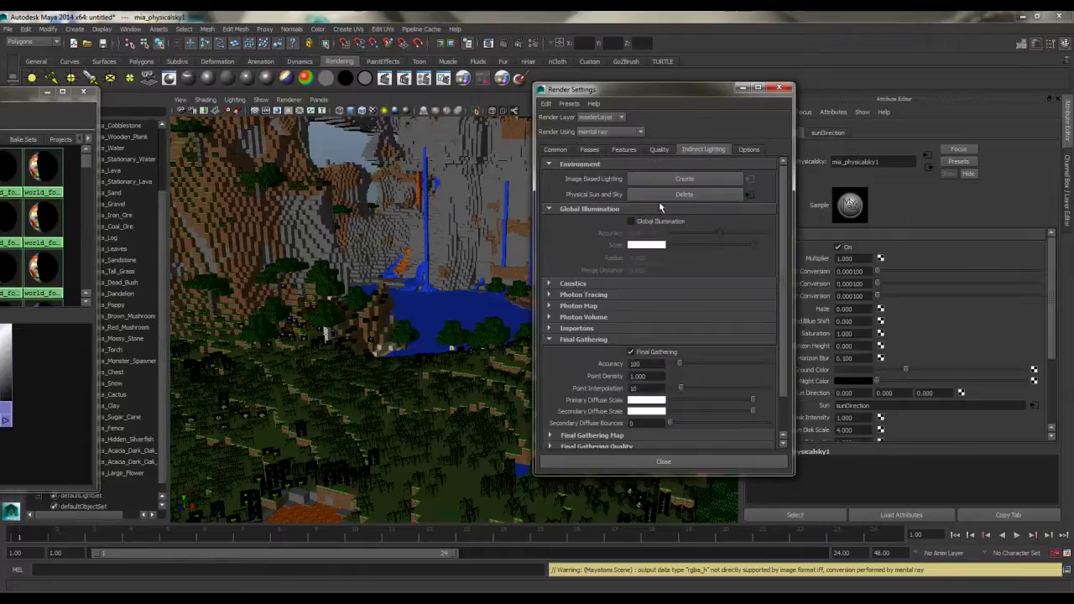
left_click(779, 88)
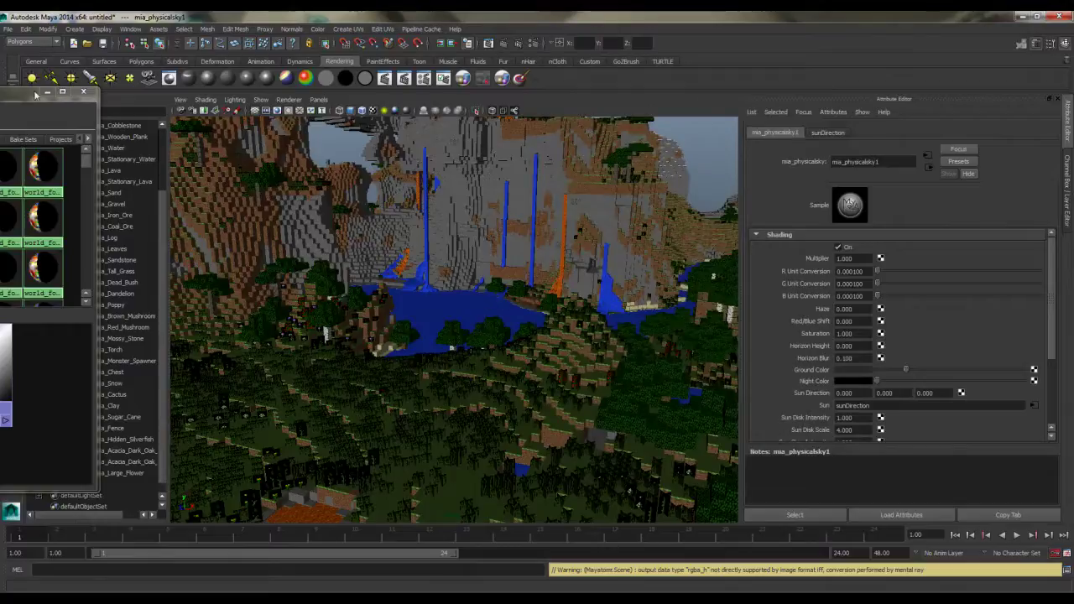
Clear the Hypershade from the viewport, select the sunDirection light and raise it about 28 cm above the terrain.
left_click(12, 96)
left_click(80, 485)
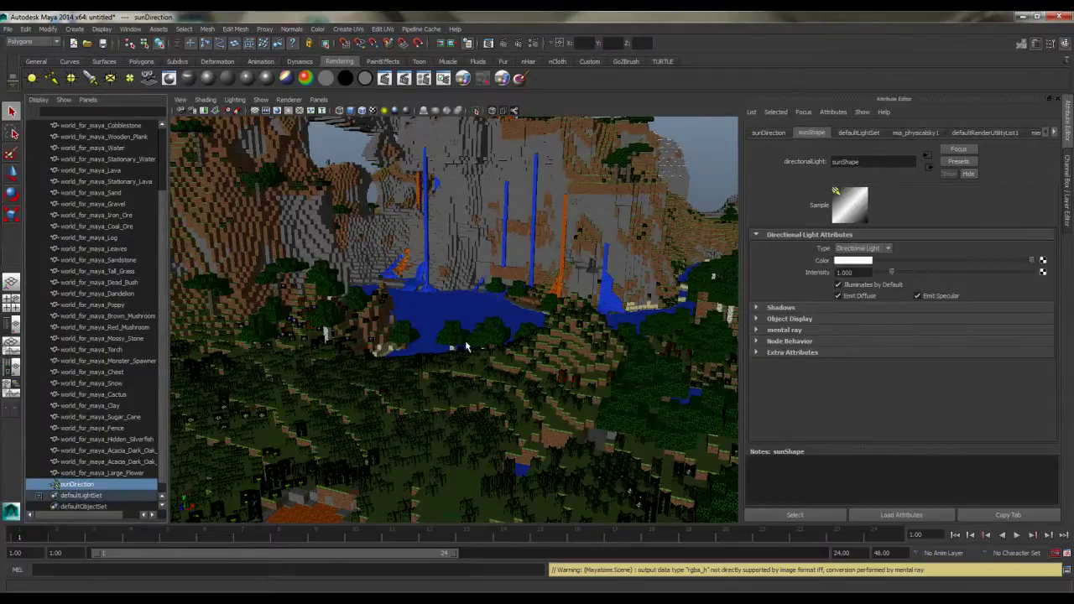
key("w")
left_click_drag(493, 285, 499, 304)
left_click(495, 300)
left_click_drag(493, 267, 476, 195)
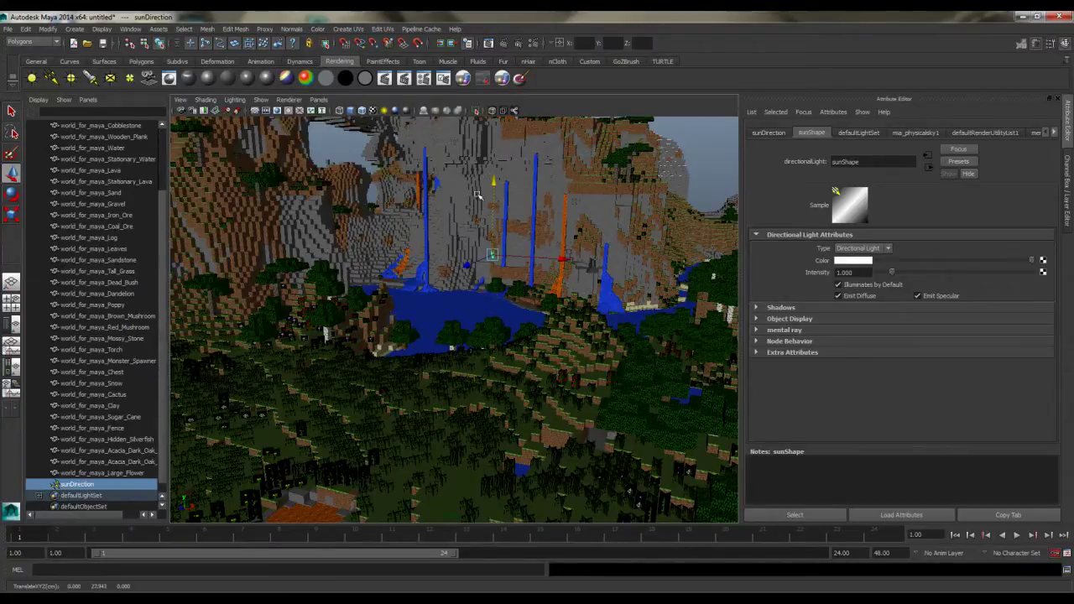
Show scene lighting in the viewport and rotate the sunDirection light so that it illuminates the cliff and forest.
key("7")
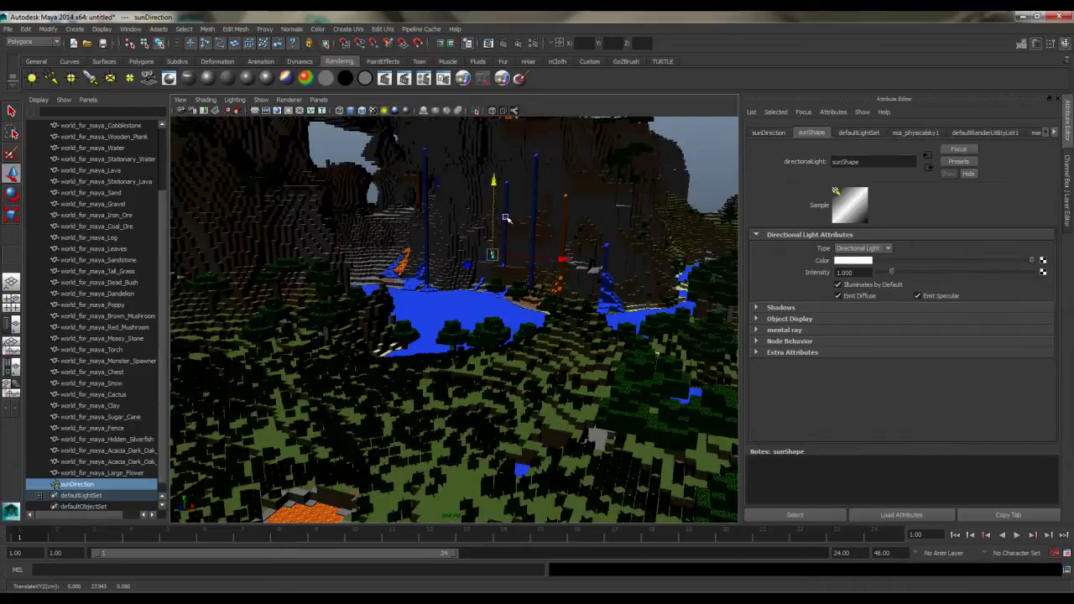
key("r")
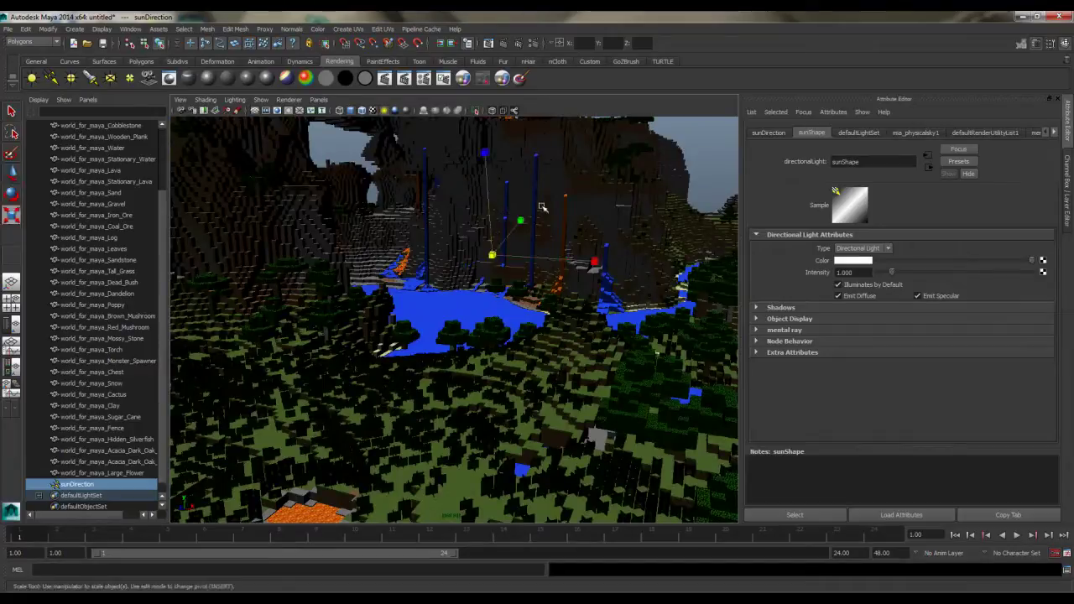
key("e")
left_click_drag(550, 174, 529, 209)
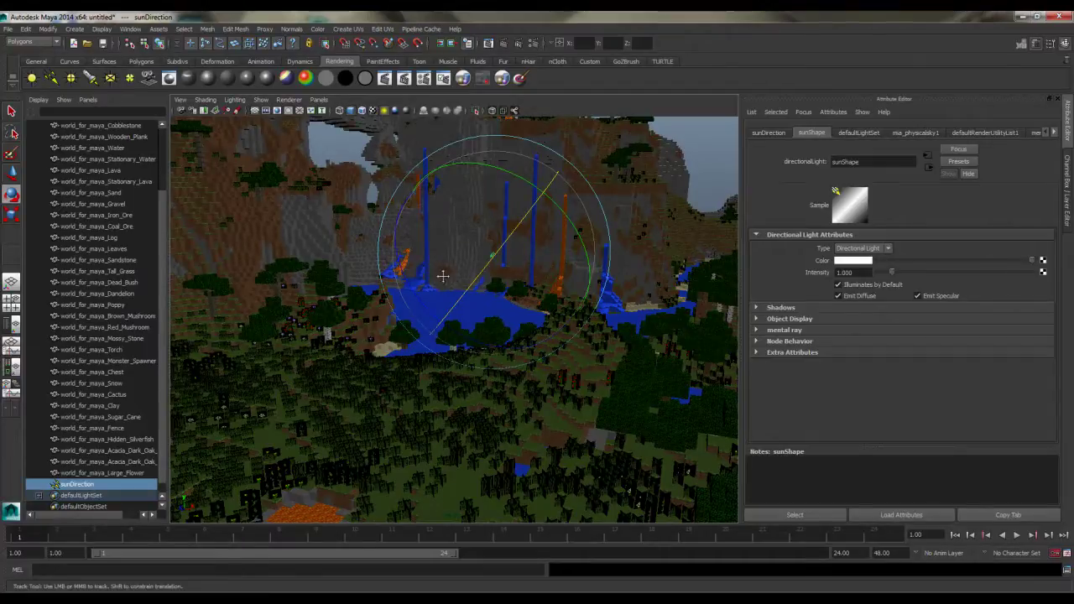
middle_click_drag(442, 276, 439, 283, "alt")
left_click_drag(484, 249, 491, 241)
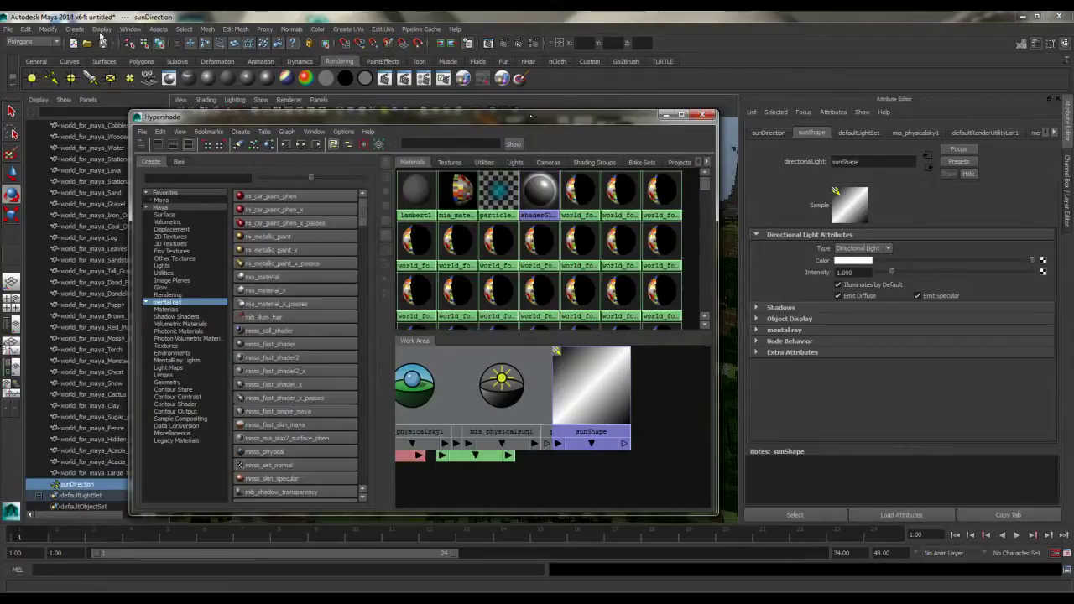
Set the gamma of the mia_exposure_simple1 utility node to 1 in the Hypershade, and close the Hypershade.
left_click(132, 29)
mouse_move(174, 56)
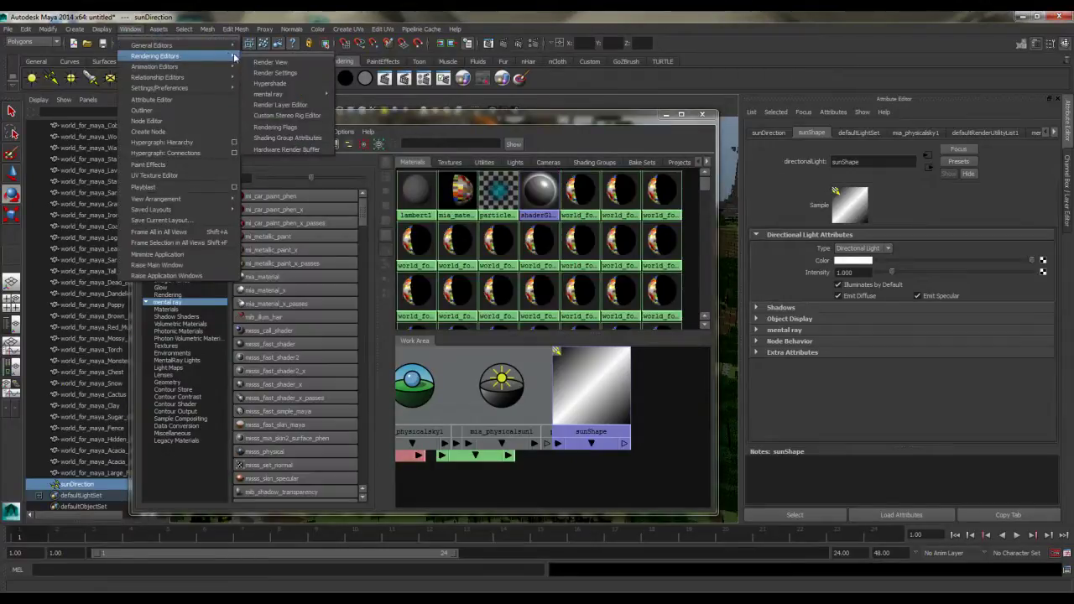
left_click(266, 83)
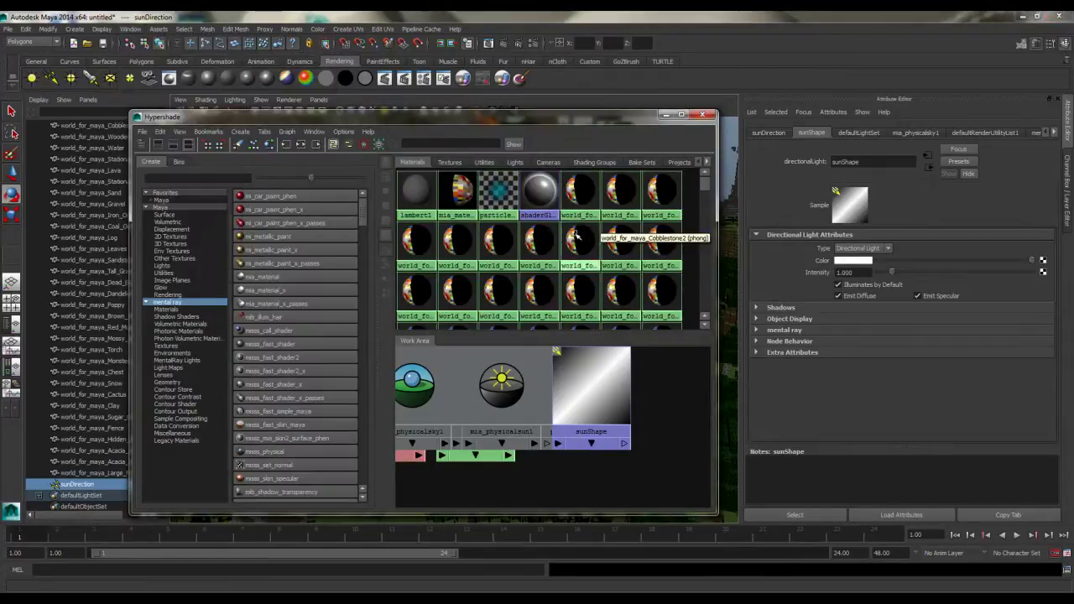
left_click(485, 163)
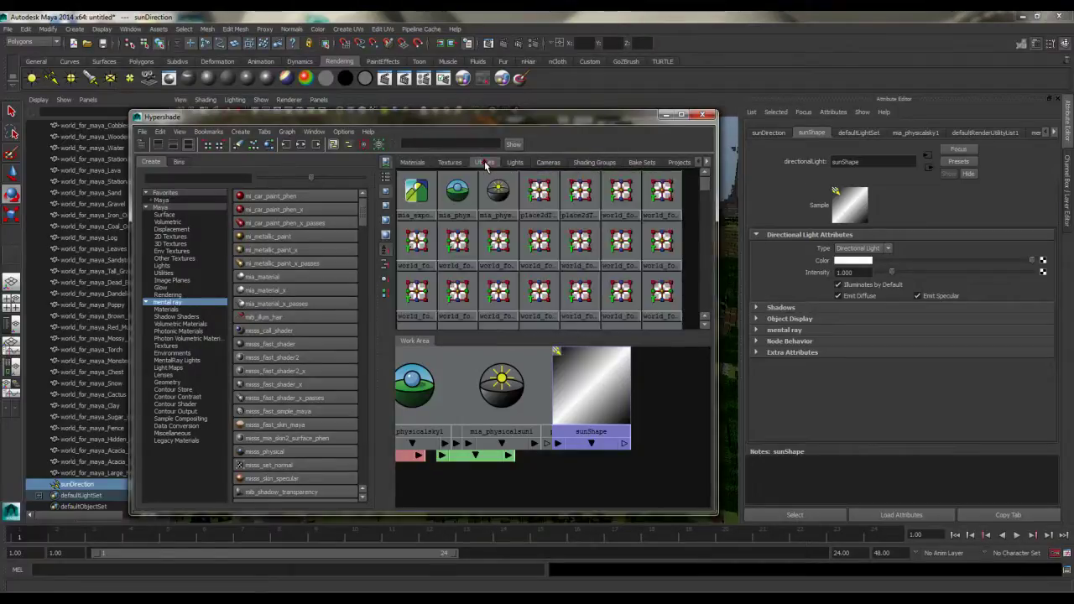
left_click(416, 191)
left_click(852, 297)
type("1")
key("Return")
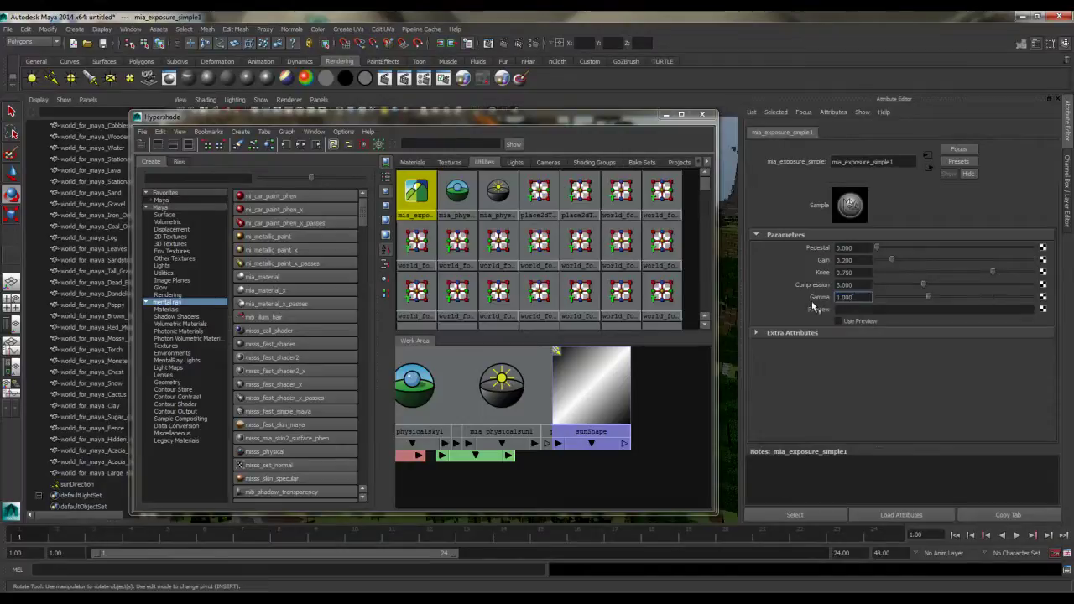
left_click(859, 285)
left_click(861, 297)
left_click(701, 115)
Bring the render window back into view, render the full perspective frame with mental ray, and maximize and enlarge the image to inspect it.
left_click_drag(0, 134, 493, 54)
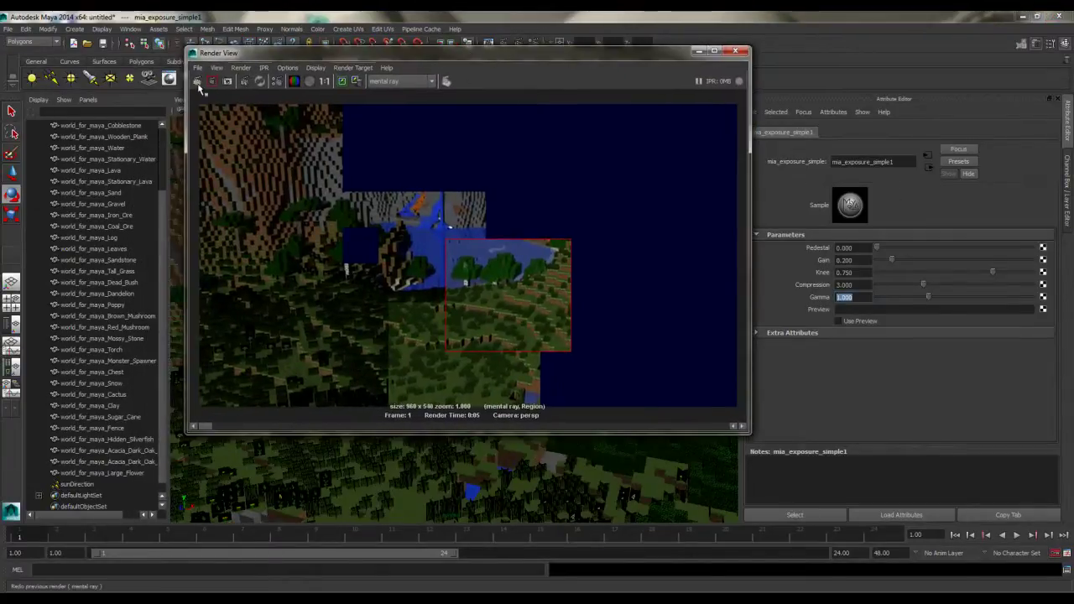
left_click(196, 82)
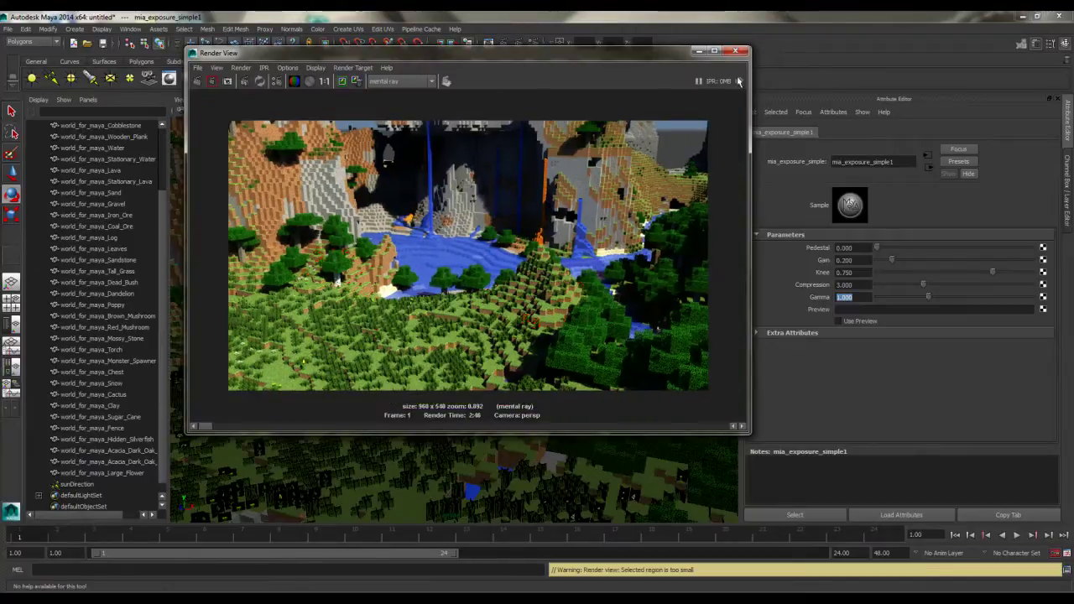
left_click(714, 51)
scroll(411, 304, "up", 2)
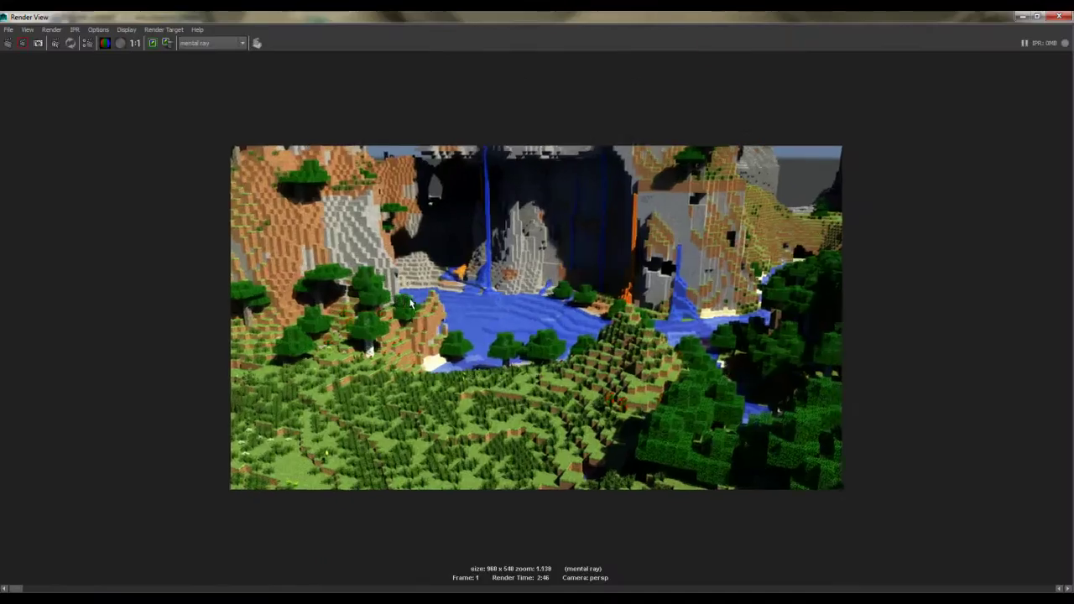
scroll(411, 304, "up", 3)
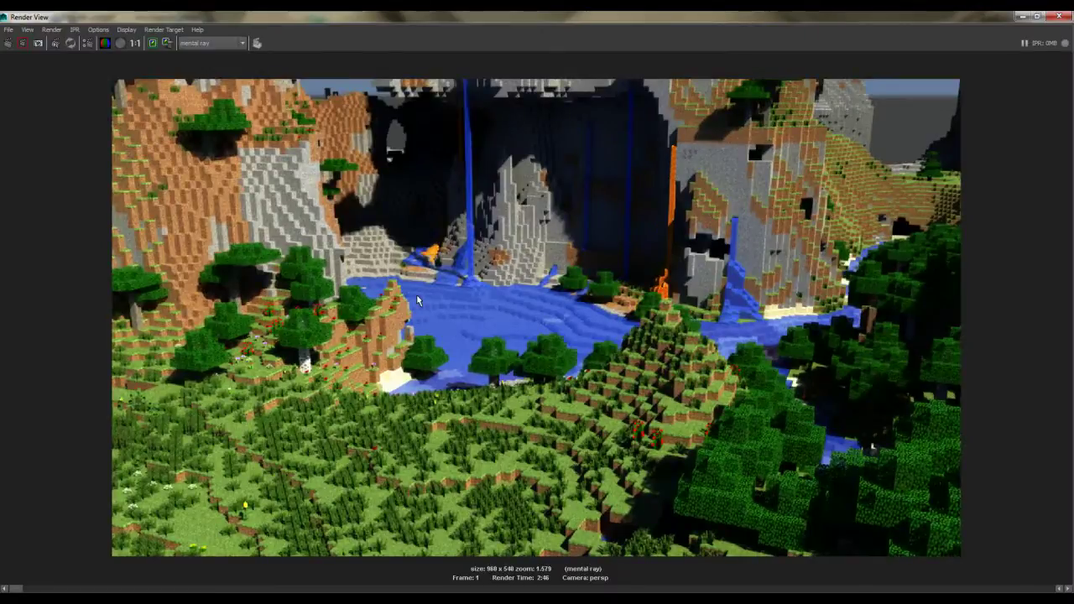